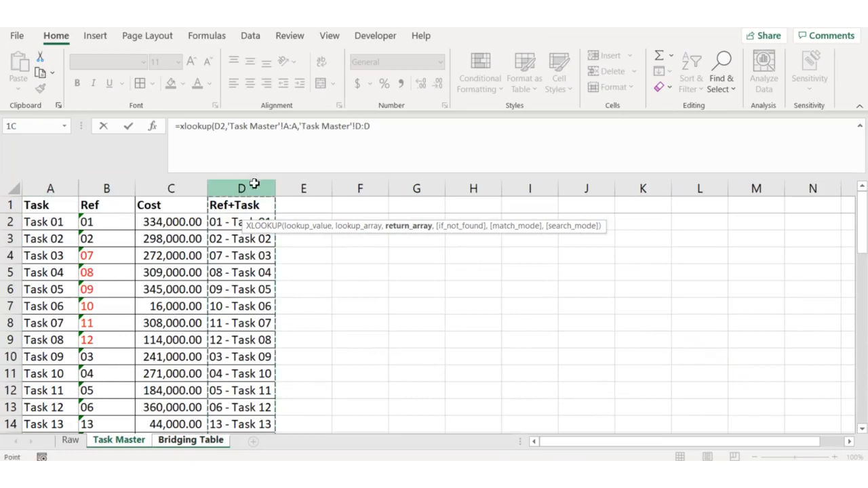
Step: Complete the Ref+Task formula =XLOOKUP(D2,'Task Master'!A:A,'Task Master'!D:D) in G2, autofit column G and fill the formula down
text())
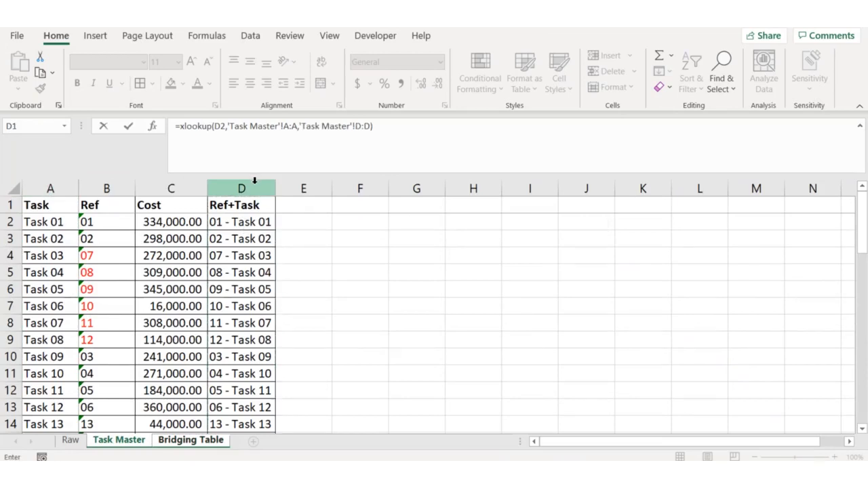
key(Return)
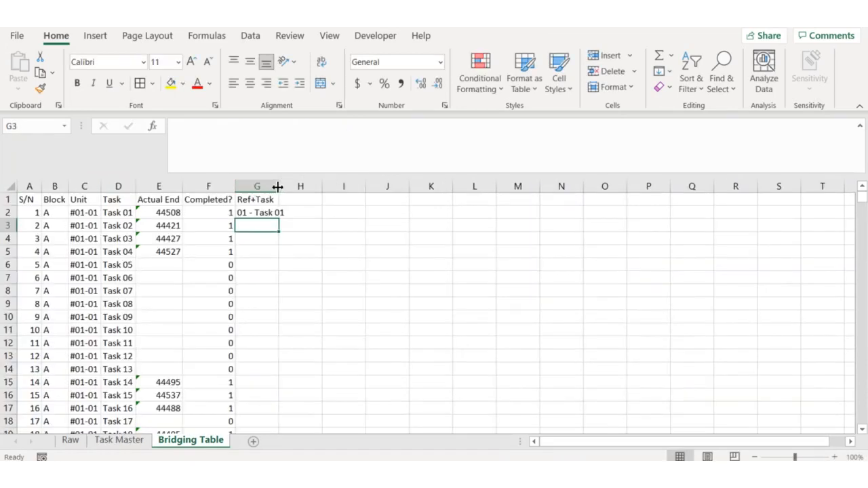
double_click(277, 187)
click(284, 213)
double_click(287, 219)
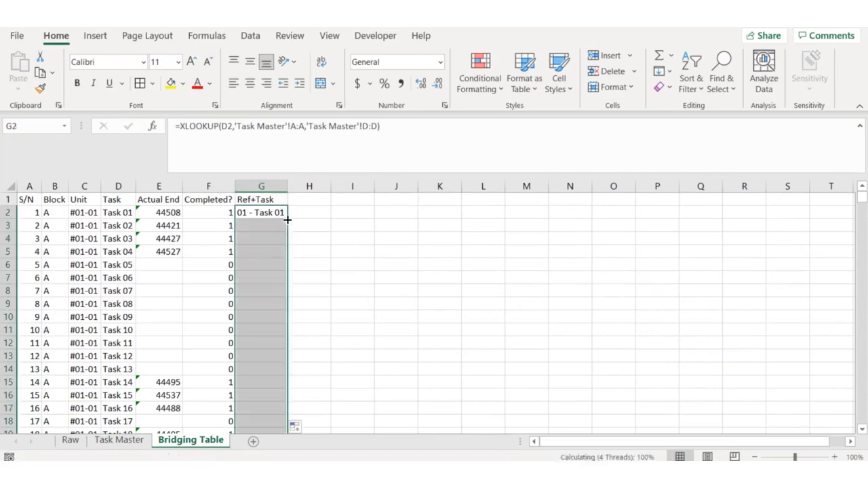
Step: Add a Cost column header in H1 of the Bridging Table
click(301, 198)
text(Cost)
key(Return)
Step: Enter an XLOOKUP in H2 referencing the Task Master sheet's Task column A:A and Cost column C:C
text(=)
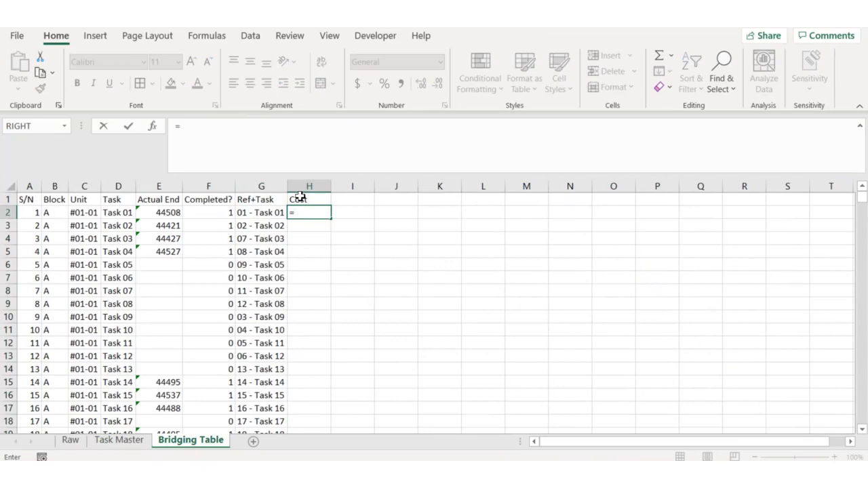
text(xlookup()
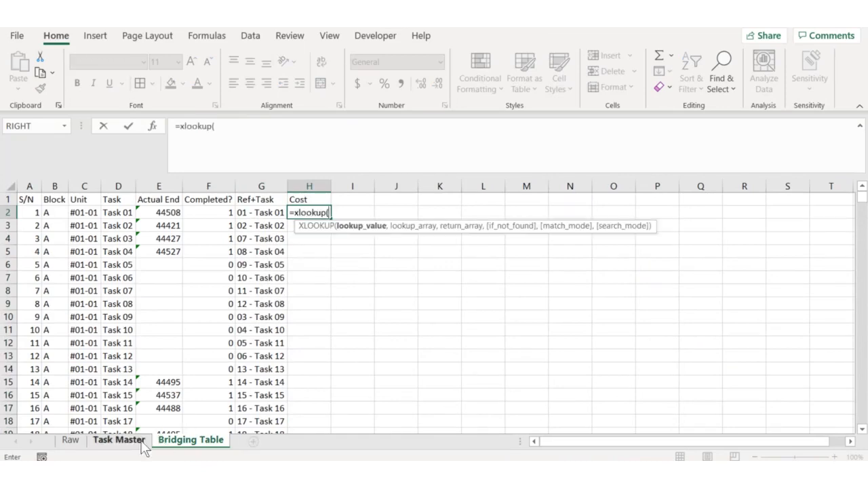
click(102, 440)
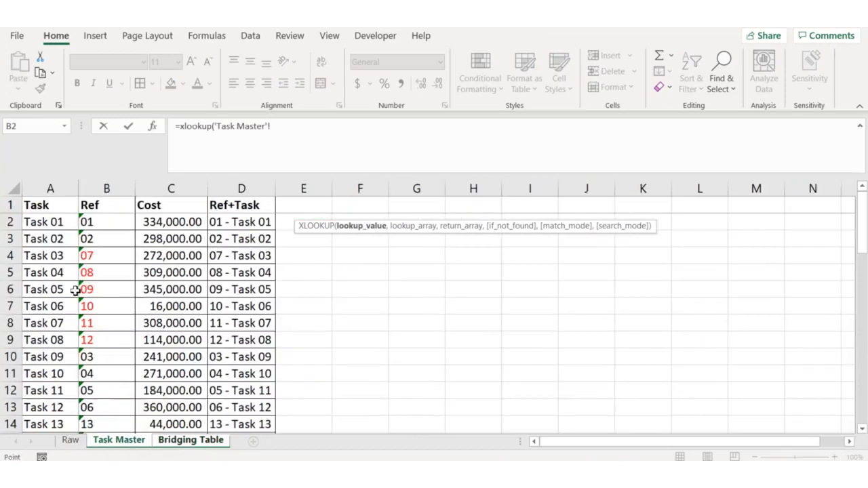
click(50, 189)
text(,)
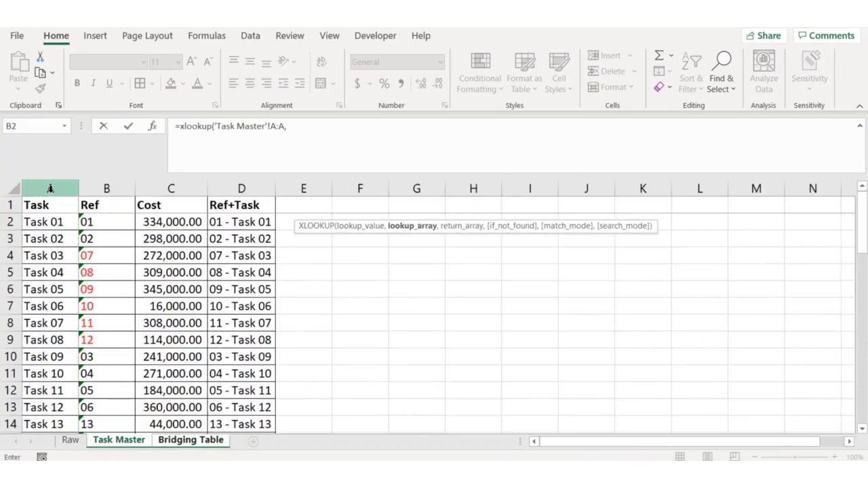
click(173, 187)
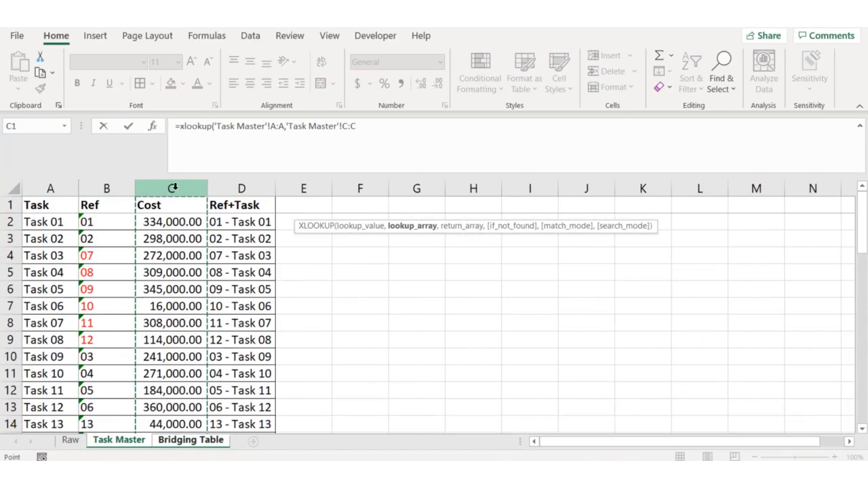
text())
key(Return)
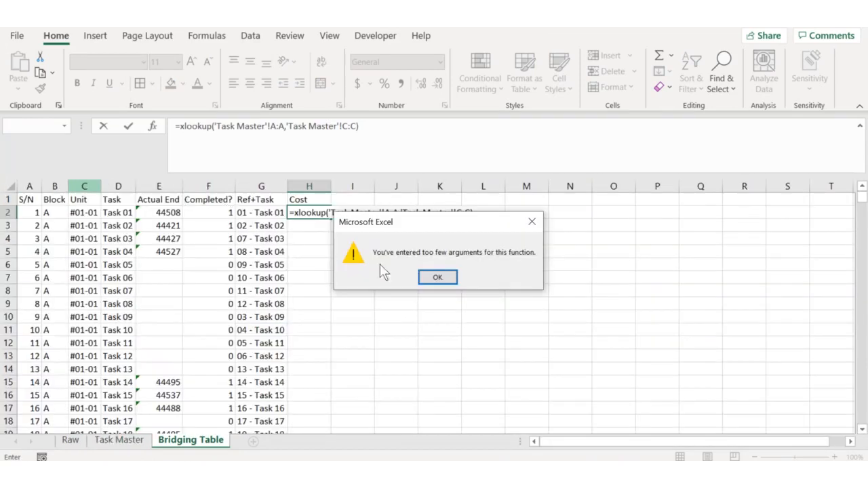
click(444, 277)
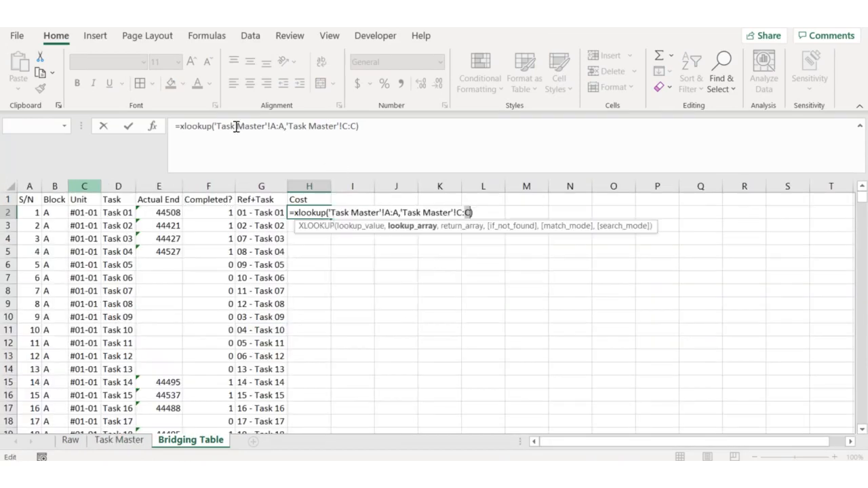
Step: Insert Bridging Table cell D2 as the first argument of the Cost XLOOKUP and fill the formula down column H
click(215, 127)
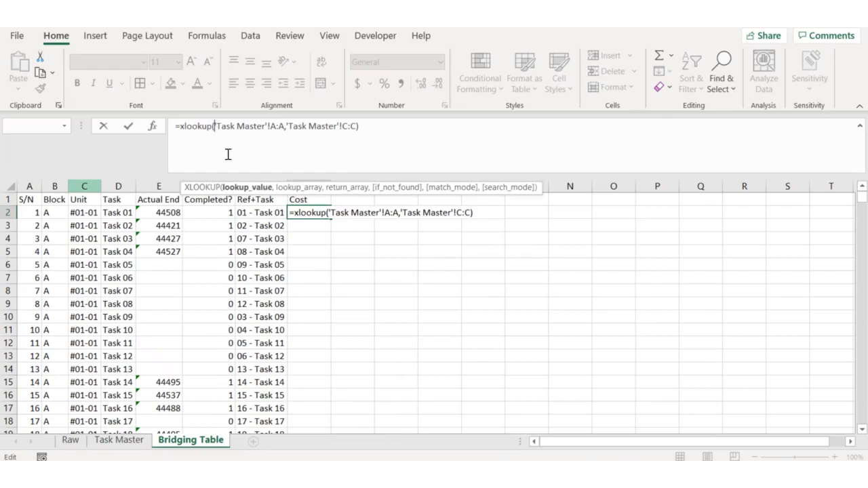
click(118, 213)
text(,)
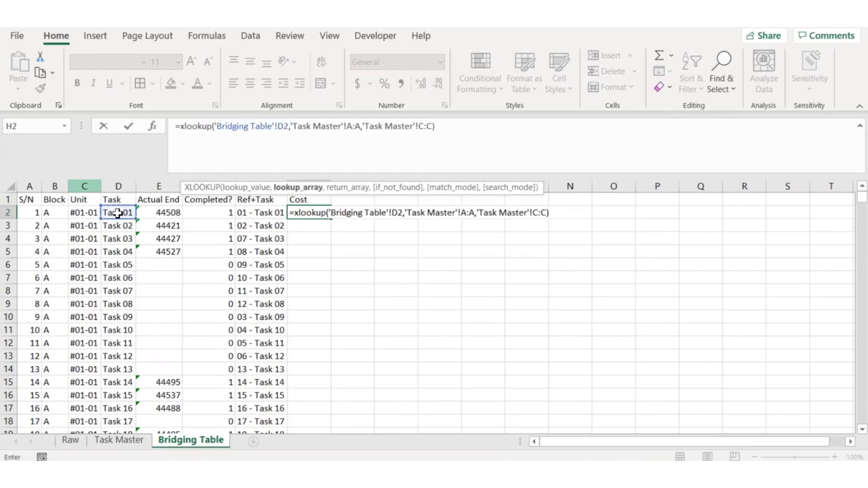
key(Return)
click(313, 212)
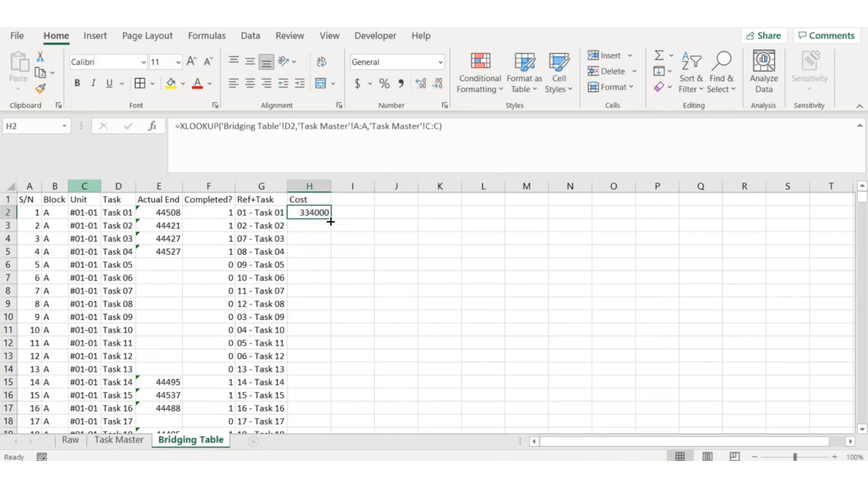
double_click(330, 219)
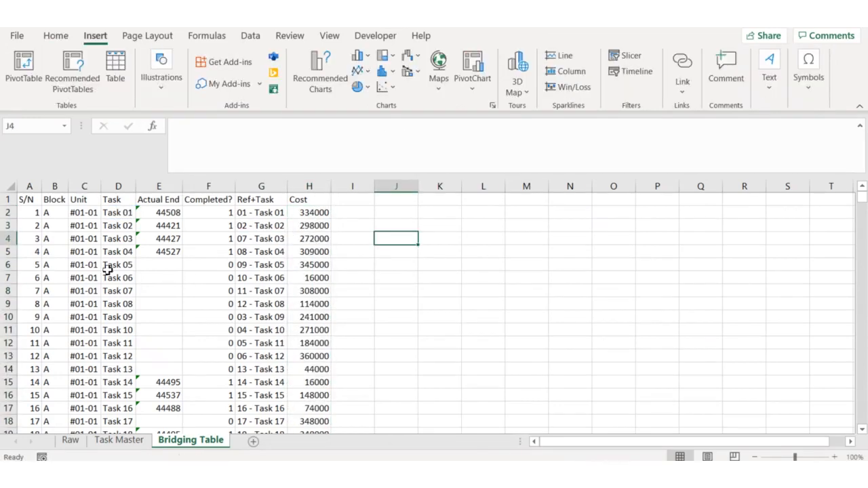
Step: Create a PivotTable from the whole Bridging Table on a new worksheet, adding the data to the Data Model
click(109, 270)
key(ctrl+a)
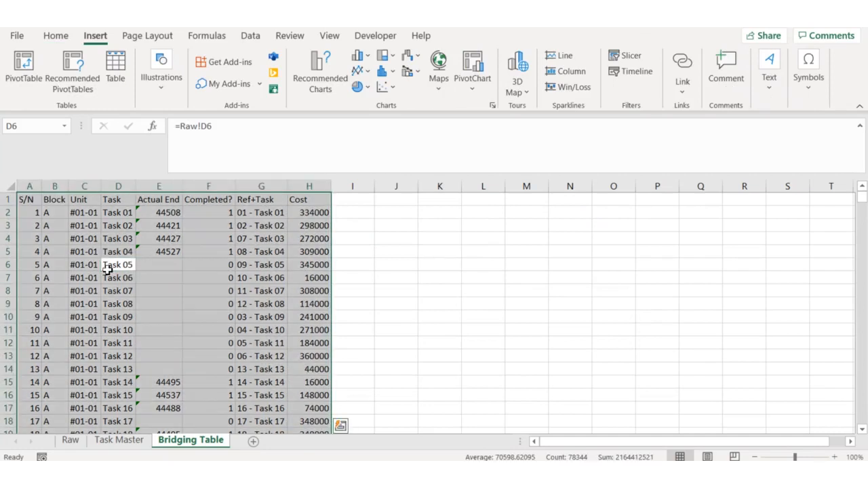
click(21, 62)
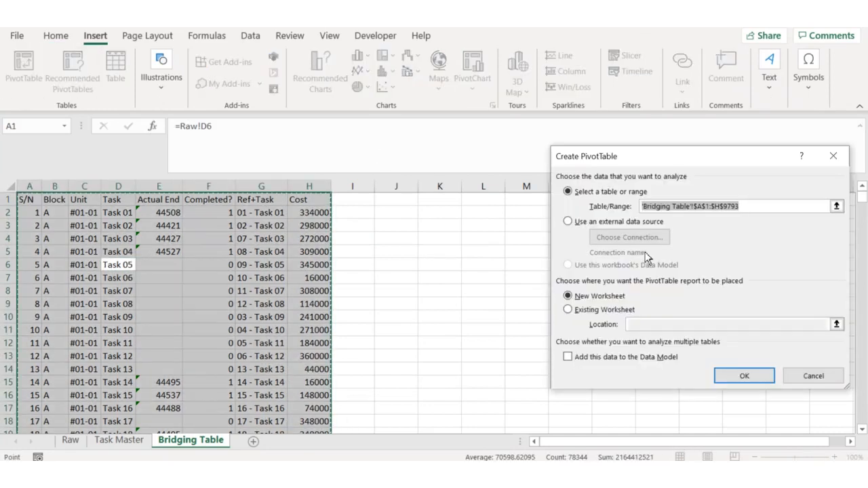
click(577, 358)
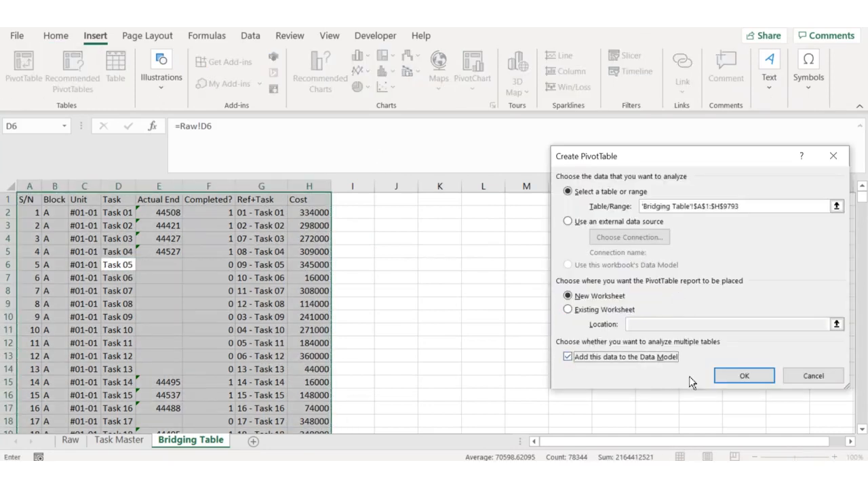
click(746, 377)
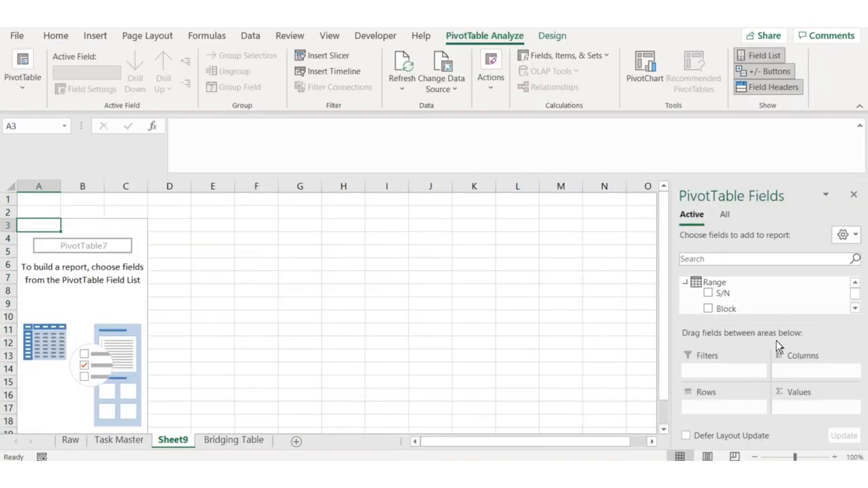
Step: Place the Ref+Task field in the PivotTable's rows and the Completed? field in its values
scroll(855, 305, down, 5)
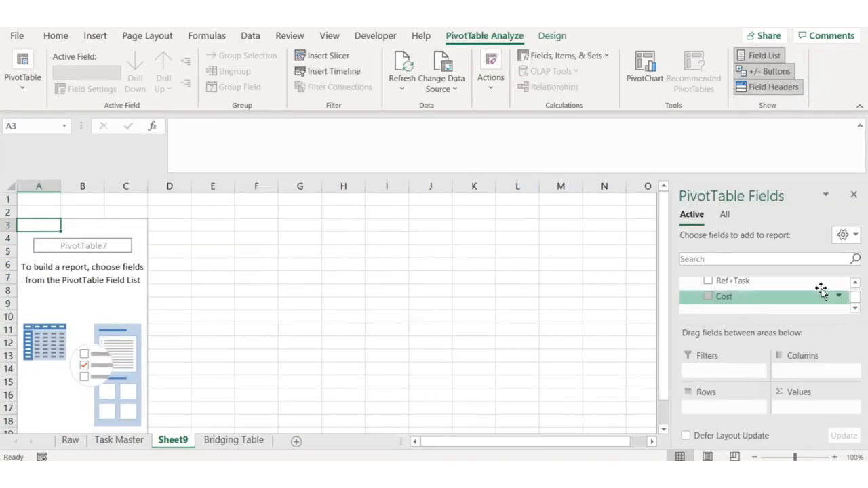
drag(740, 287, 720, 404)
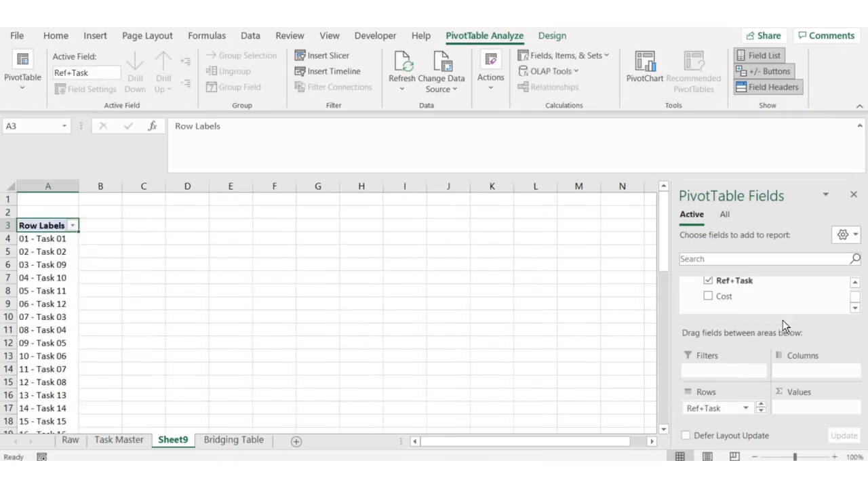
scroll(855, 301, up, 3)
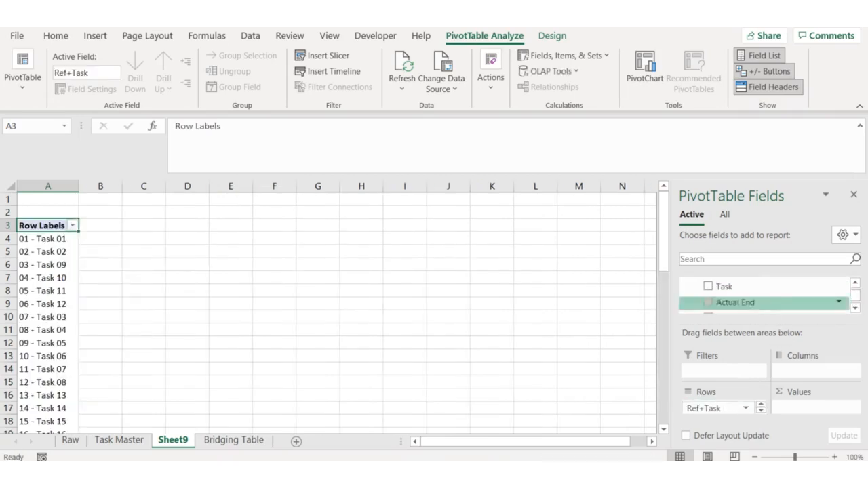
scroll(857, 310, down, 1)
drag(765, 296, 817, 405)
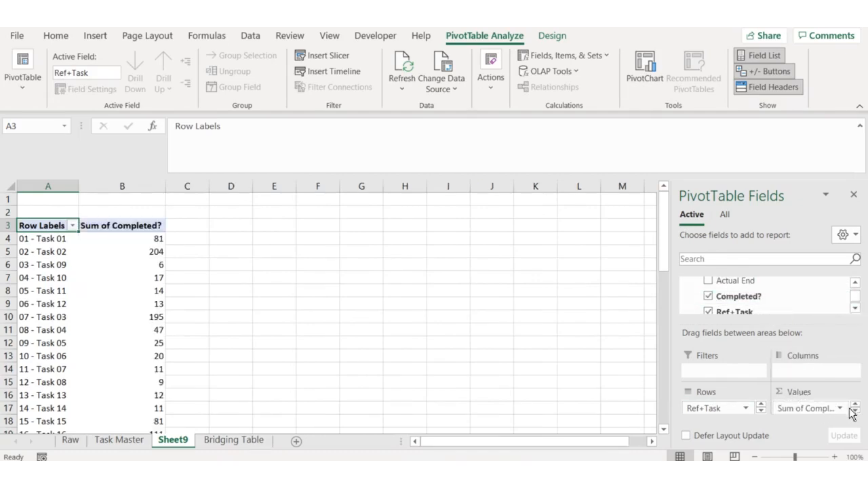
Step: Summarize the Completed? value field by Average and format it as Percentage
click(839, 408)
click(811, 395)
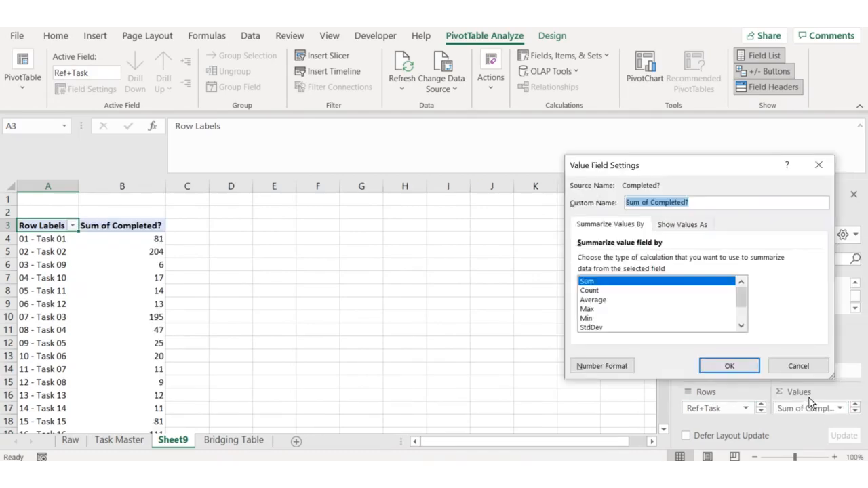
click(595, 301)
click(606, 365)
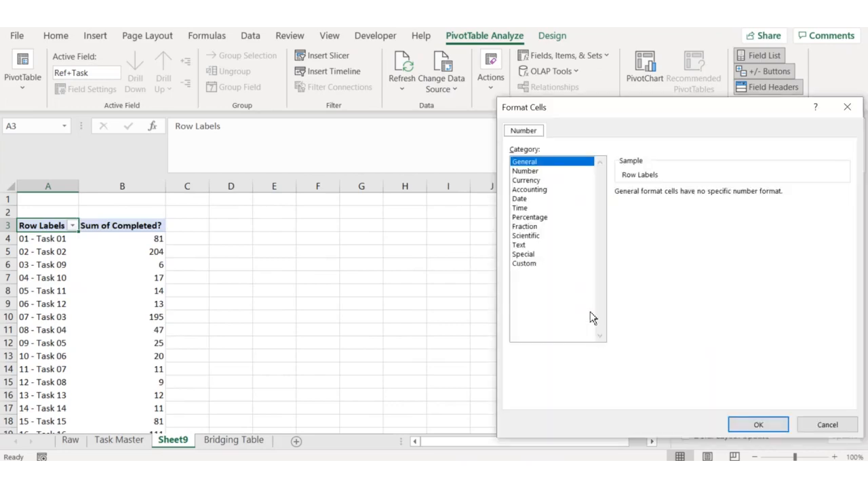
click(541, 220)
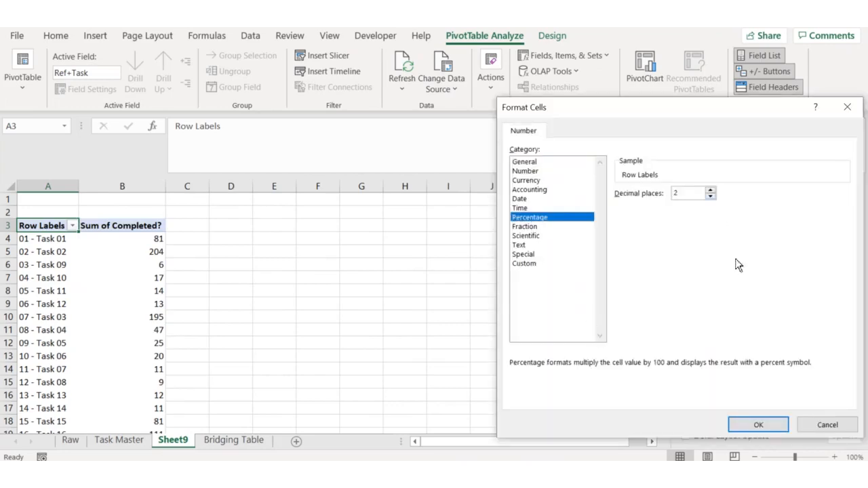
click(752, 423)
click(733, 363)
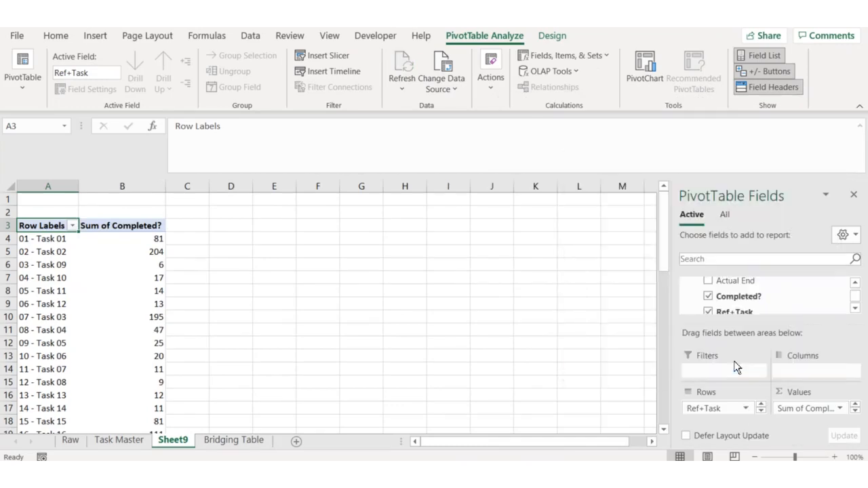
Step: Add the Cost field to the PivotTable's values
click(855, 308)
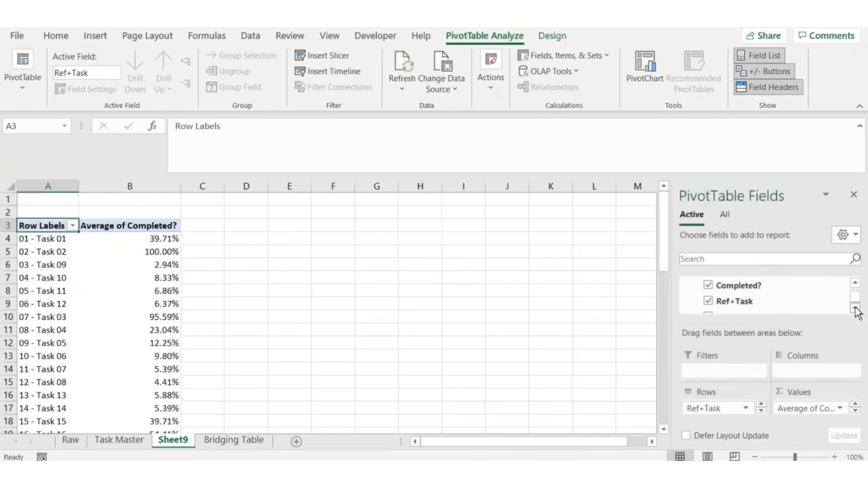
drag(783, 308, 824, 412)
click(855, 410)
Step: Summarize the Cost value field by Average and format it as Number with the 1000 separator
click(841, 408)
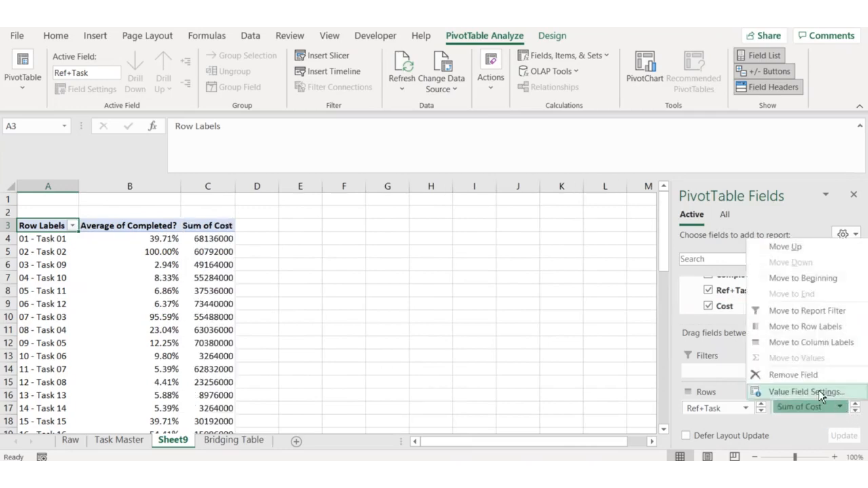
click(821, 393)
click(599, 299)
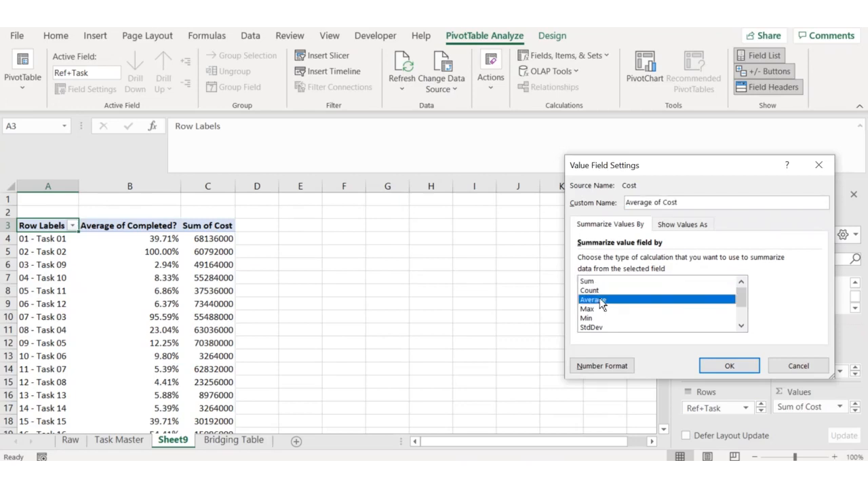
click(595, 363)
click(527, 172)
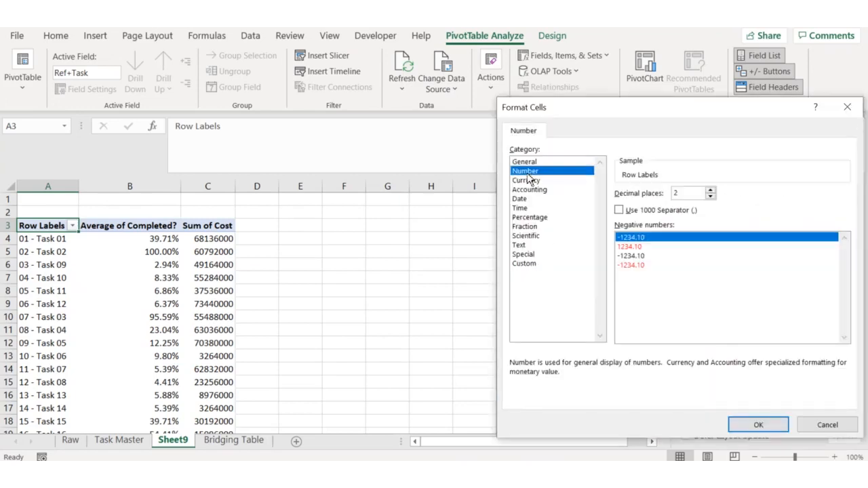
click(619, 211)
click(758, 424)
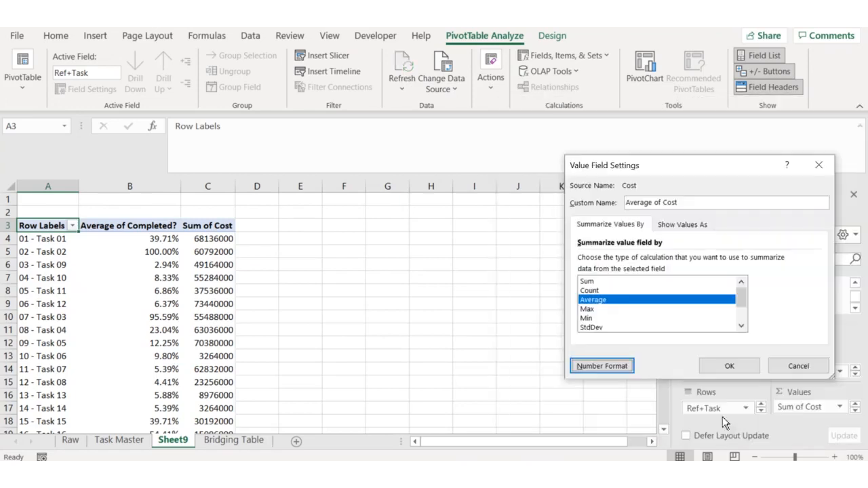
click(722, 366)
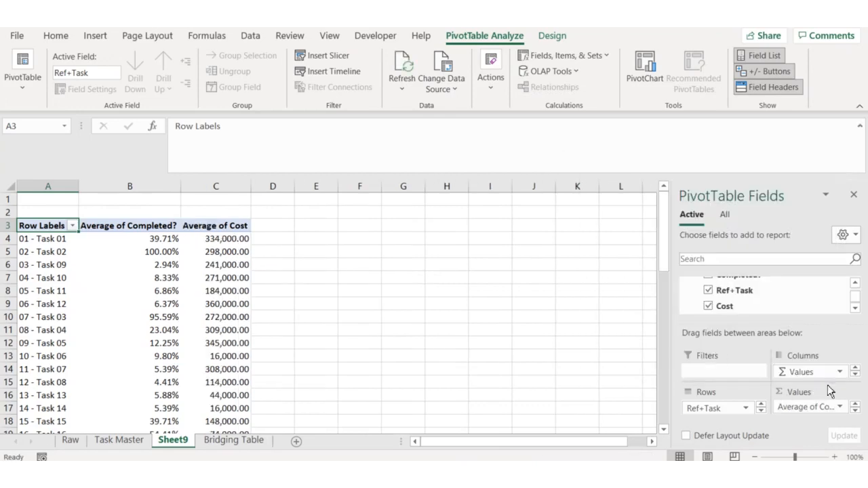
Step: Add a measure named Amount Payable to the Range table, described as "Cal. Amount Payable using % Completion"
scroll(860, 302, up, 5)
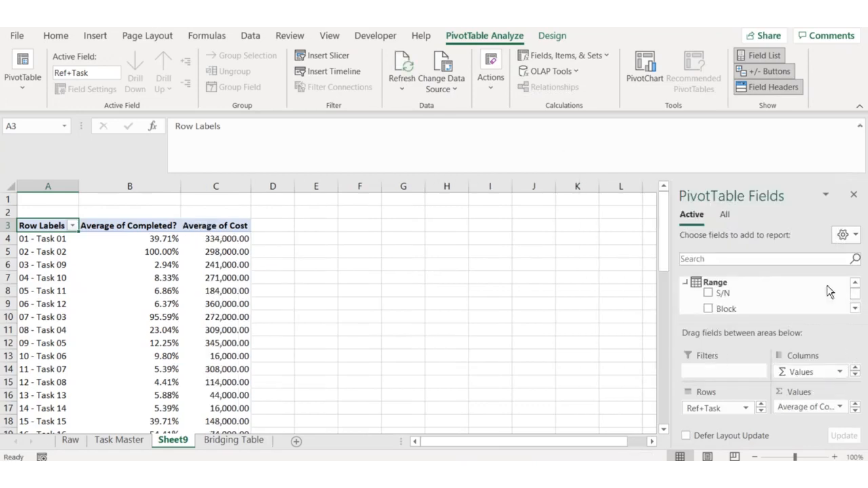
right_click(748, 282)
click(765, 290)
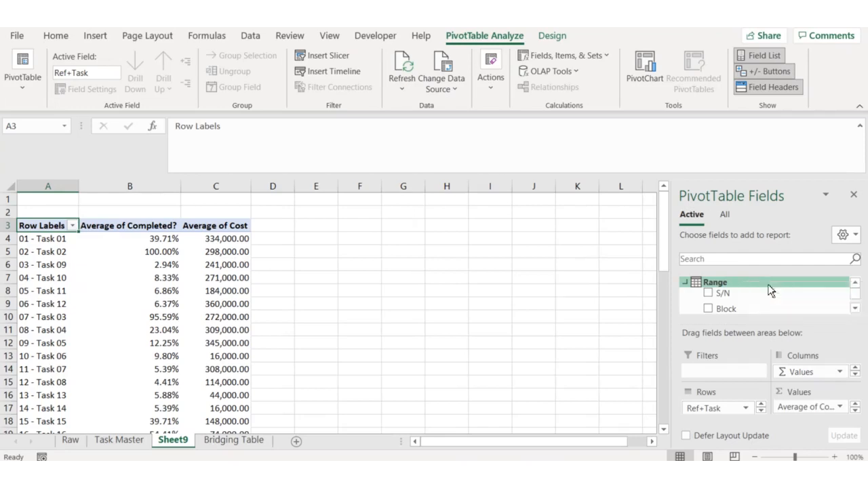
click(589, 172)
text(A)
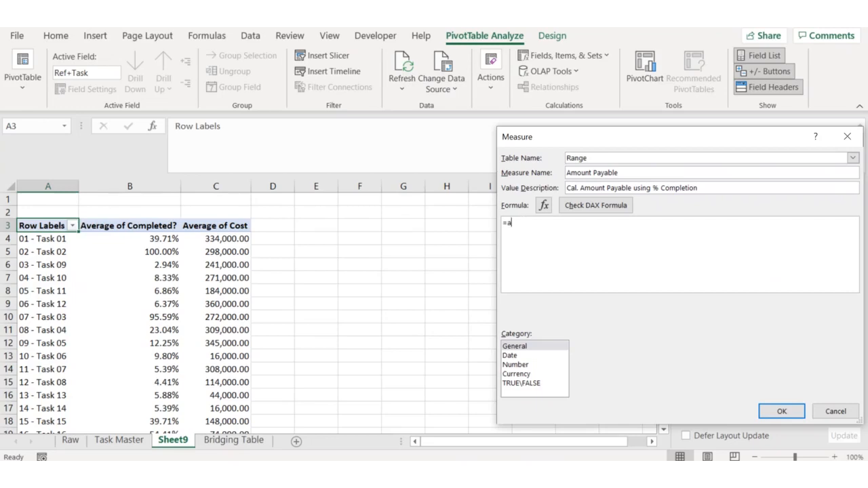
Step: Define the measure's formula as =average(Range[Completed?])*AVERAGE(Range[Cost]), check the DAX formula and save the measure
text(verage()
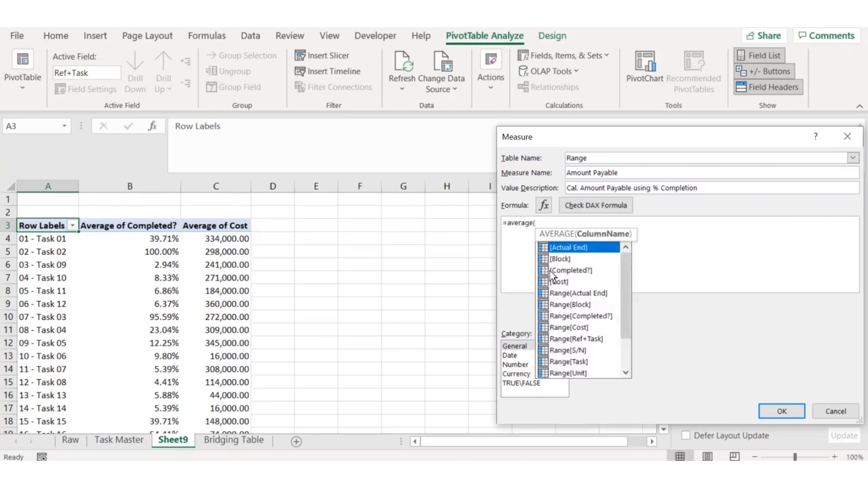
double_click(597, 316)
text())
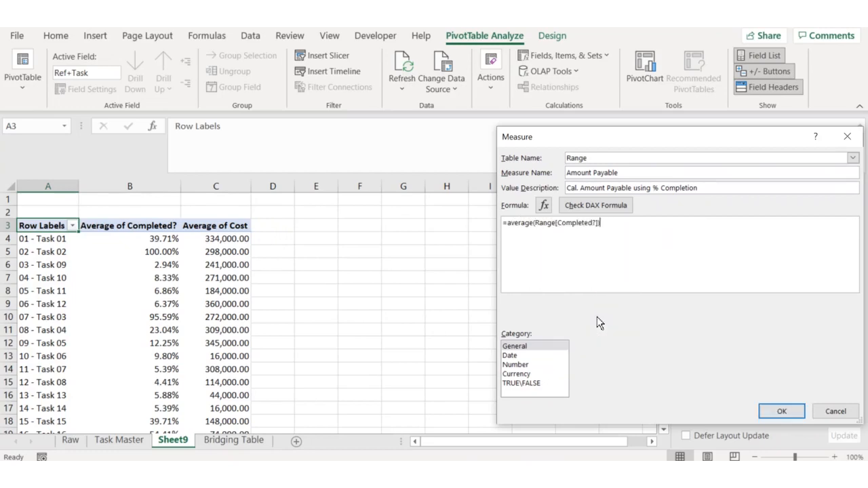
text(*aver)
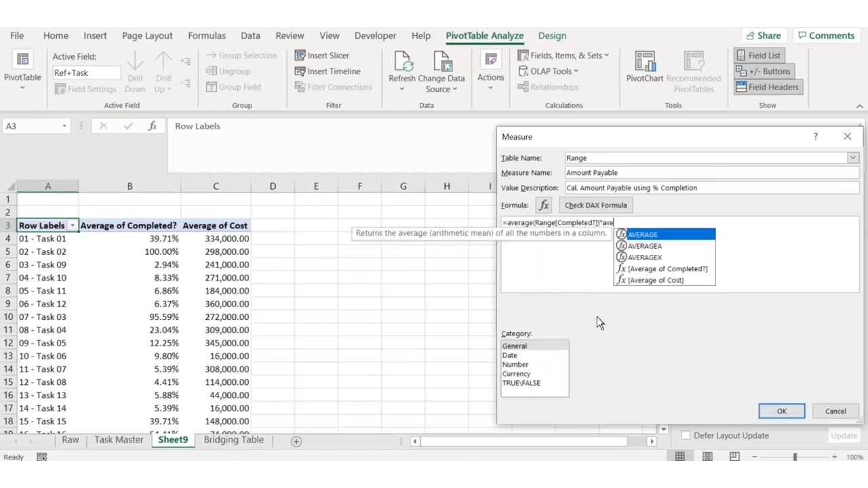
double_click(657, 236)
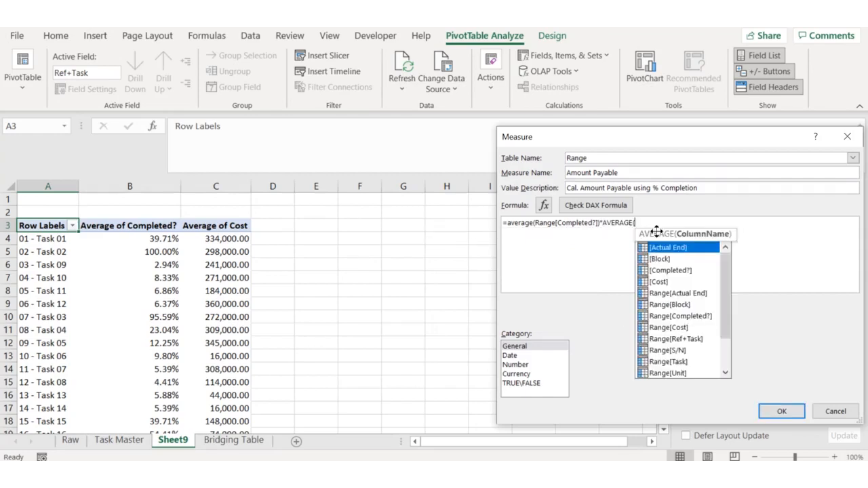
double_click(665, 329)
text())
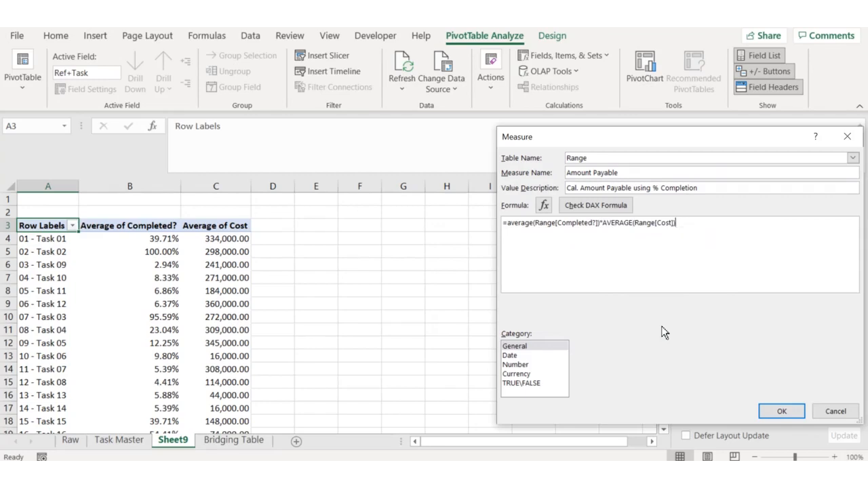
click(613, 212)
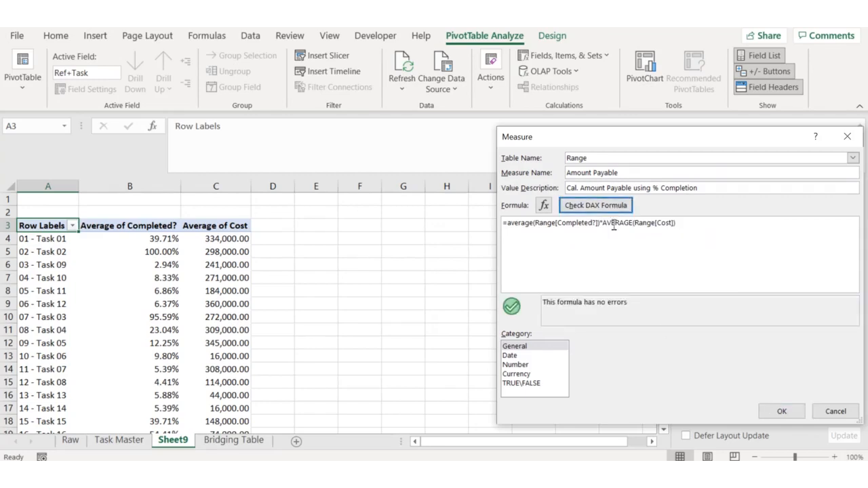
click(786, 414)
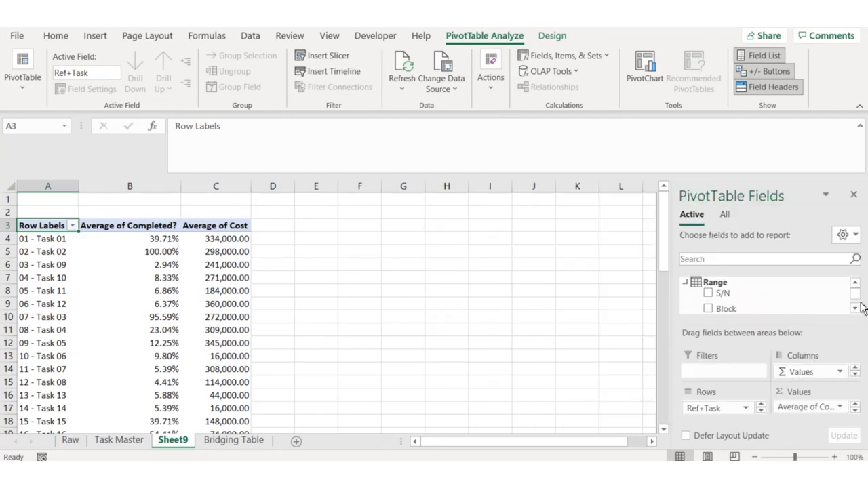
Step: Add the Amount Payable measure to the PivotTable's values
scroll(856, 297, down, 5)
drag(819, 295, 815, 414)
click(855, 411)
click(855, 411)
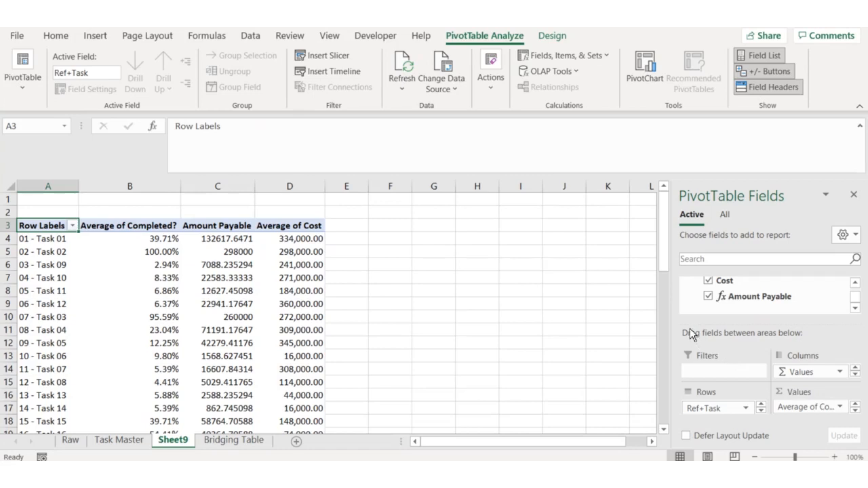
Step: Enlarge the PivotTable field areas and move Amount Payable below Average of Cost in the values
drag(670, 322, 634, 312)
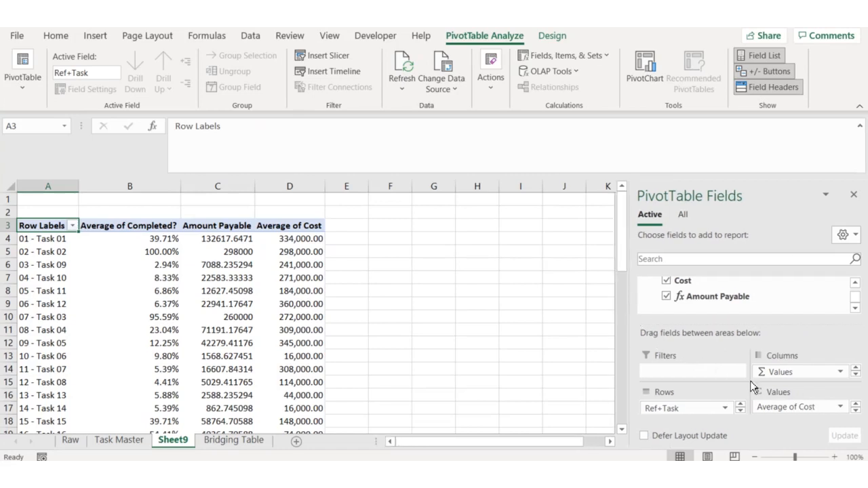
drag(812, 320, 811, 298)
click(855, 409)
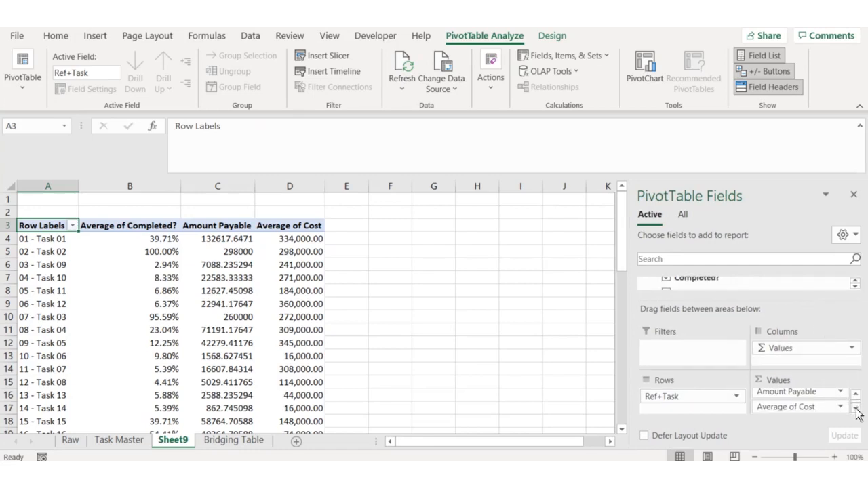
drag(814, 393, 822, 412)
Step: Format the Amount Payable value field as Number with the 1000 separator
click(842, 407)
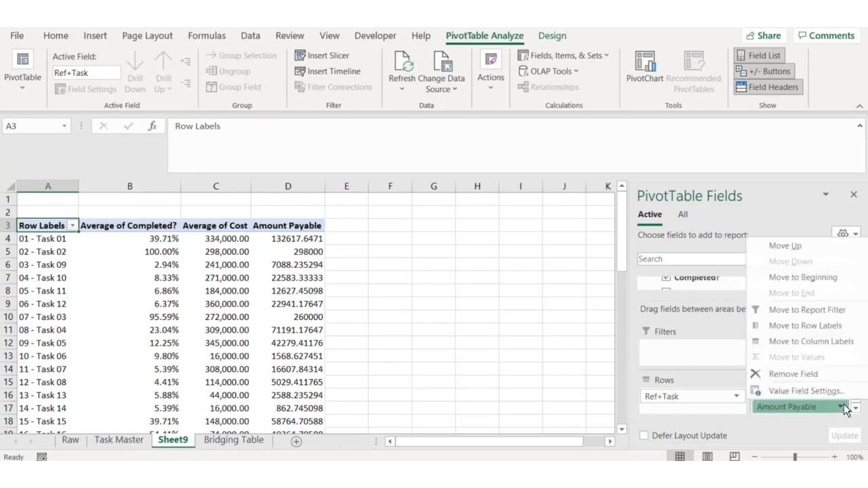
click(808, 392)
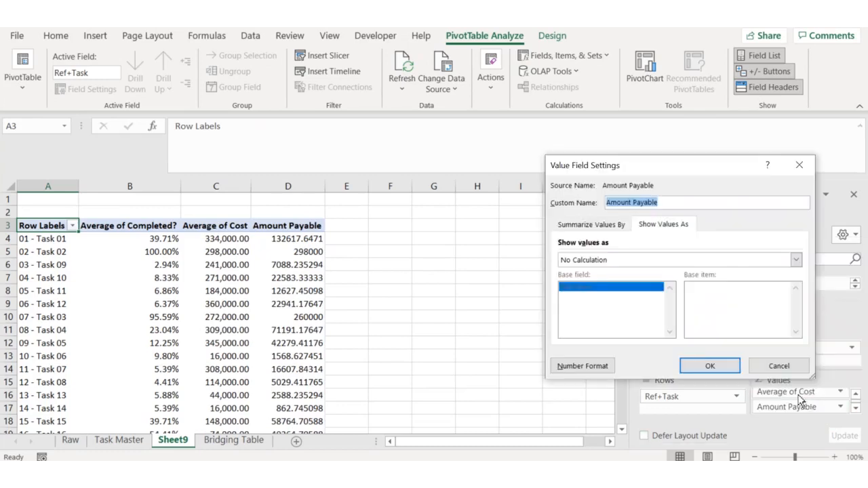
click(574, 365)
click(528, 172)
click(620, 210)
click(743, 424)
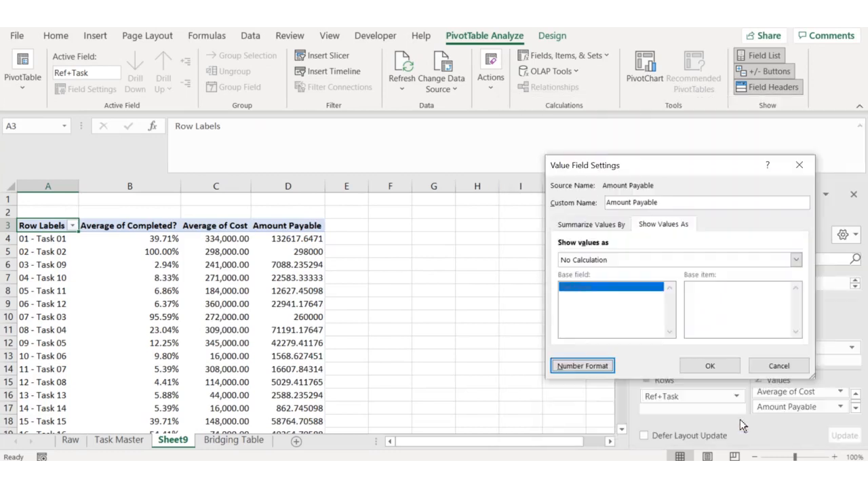
click(710, 366)
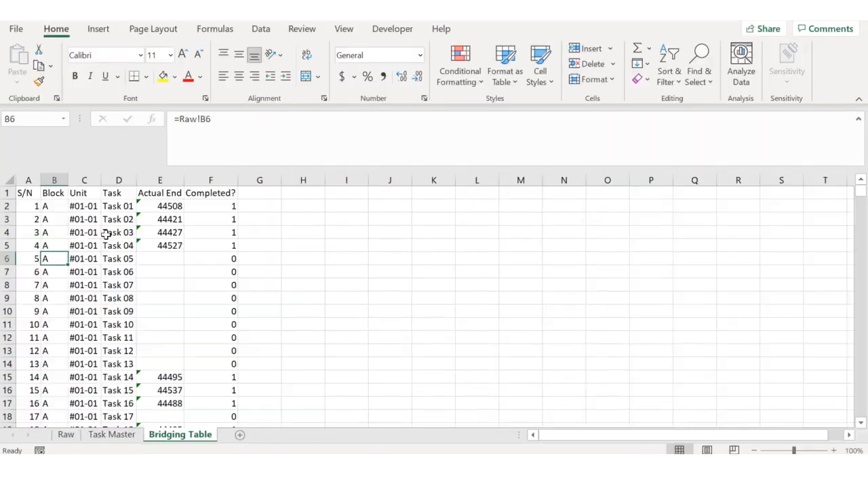
Step: Convert the Bridging Table sheet's data into an Excel table with headers, accepting static text in the header row
key(ctrl+a)
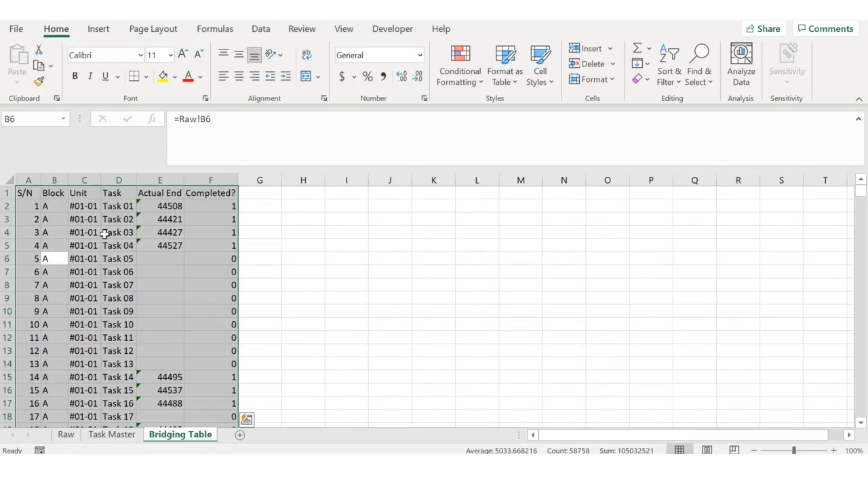
key(ctrl+t)
click(551, 270)
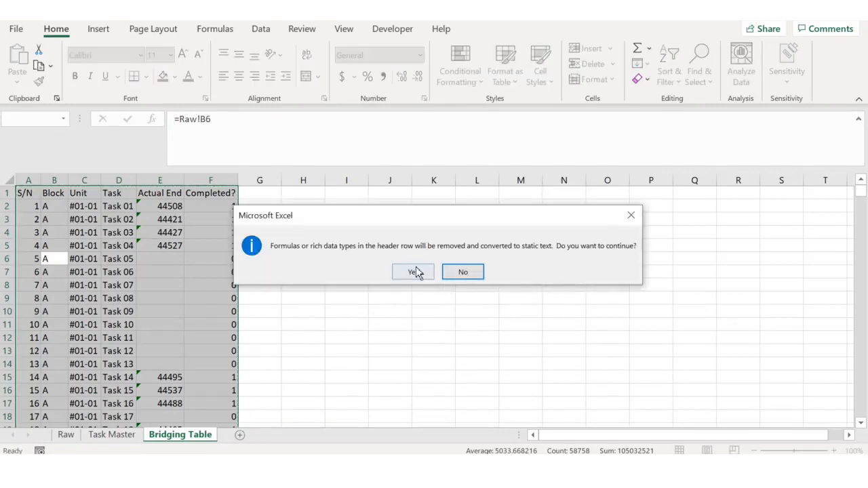
click(411, 273)
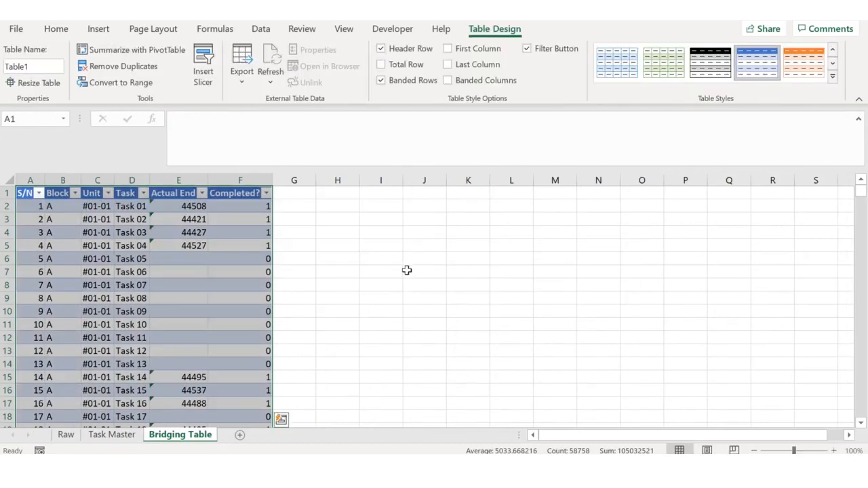
Step: Convert the Task Master sheet's range A1:D49 into an Excel table with headers
click(113, 436)
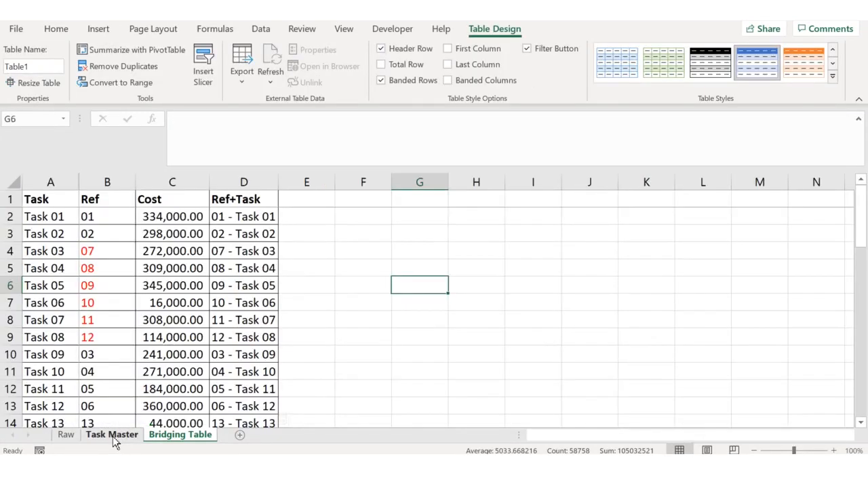
click(55, 301)
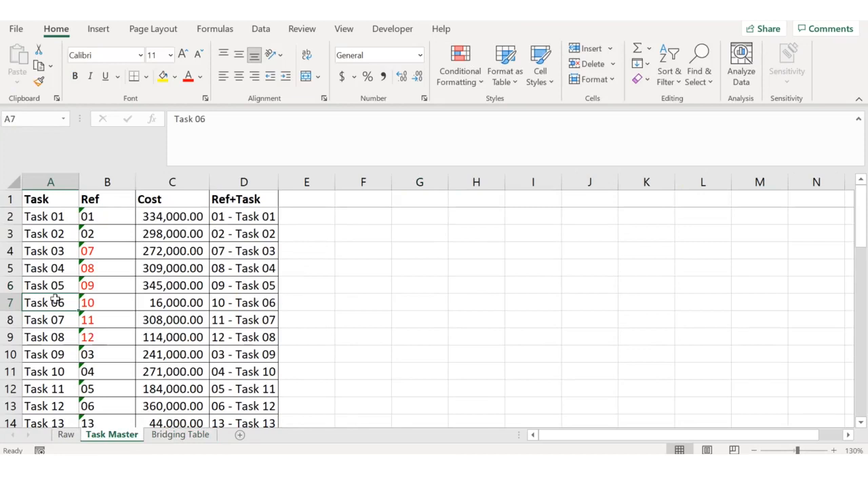
key(ctrl+a)
key(ctrl+t)
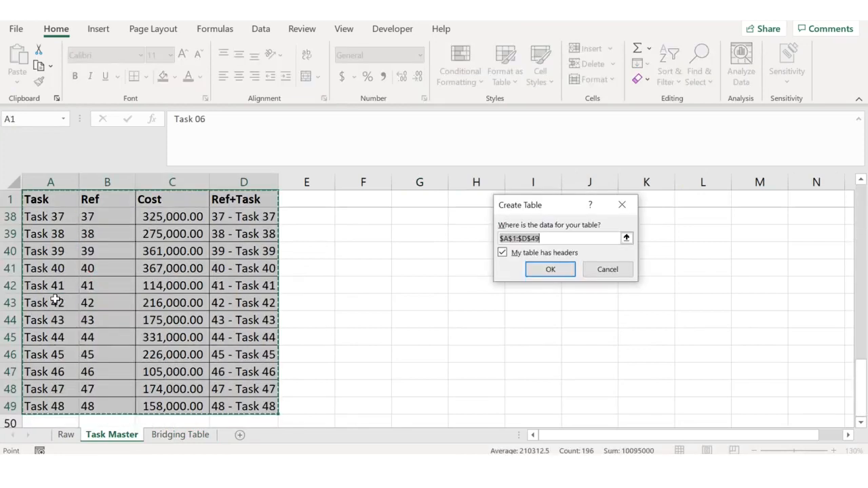
click(555, 271)
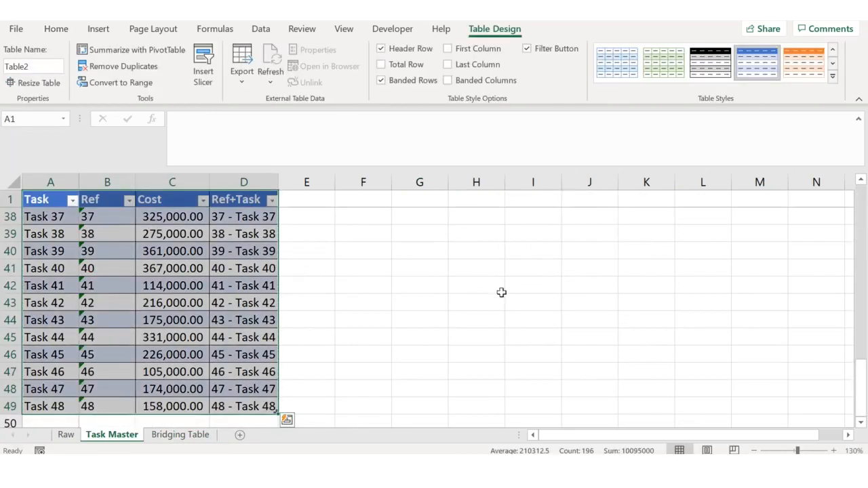
click(485, 300)
Step: Create a PivotTable on a new worksheet from Table1 on the Bridging Table sheet
click(183, 435)
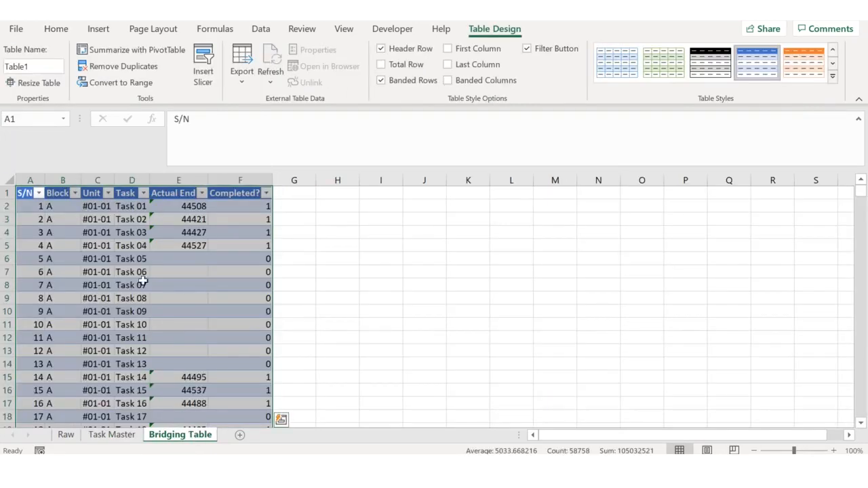
click(132, 258)
click(99, 29)
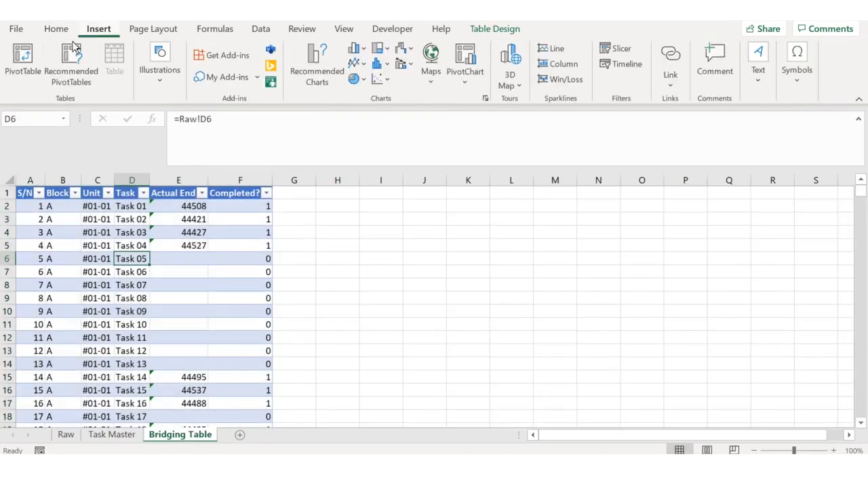
click(22, 63)
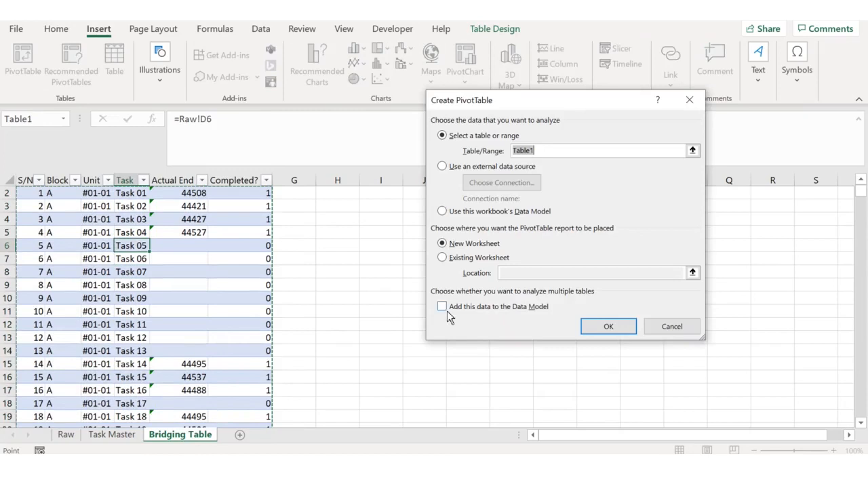
click(597, 324)
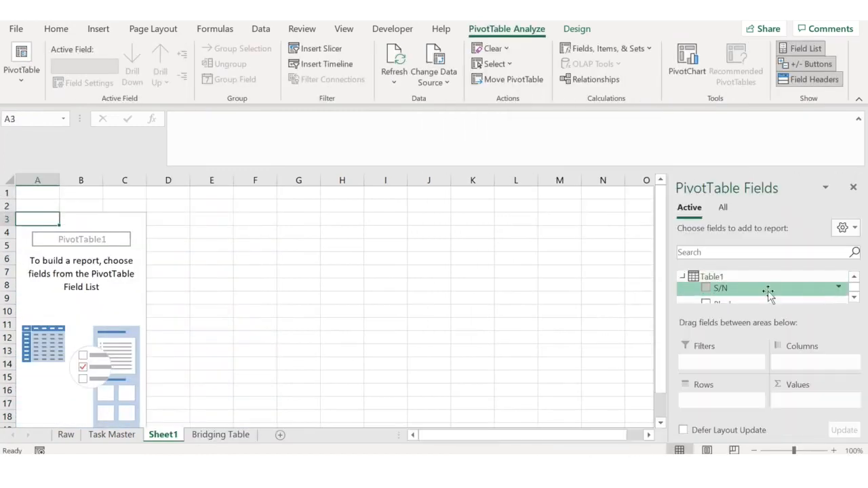
Step: List the fields of all the workbook's tables and place Table2's Ref+Task field in the PivotTable's rows
click(684, 278)
click(721, 209)
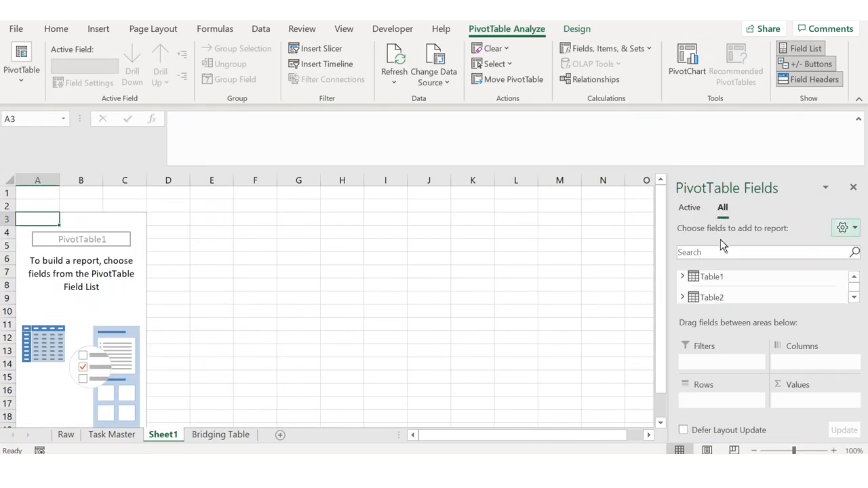
click(685, 298)
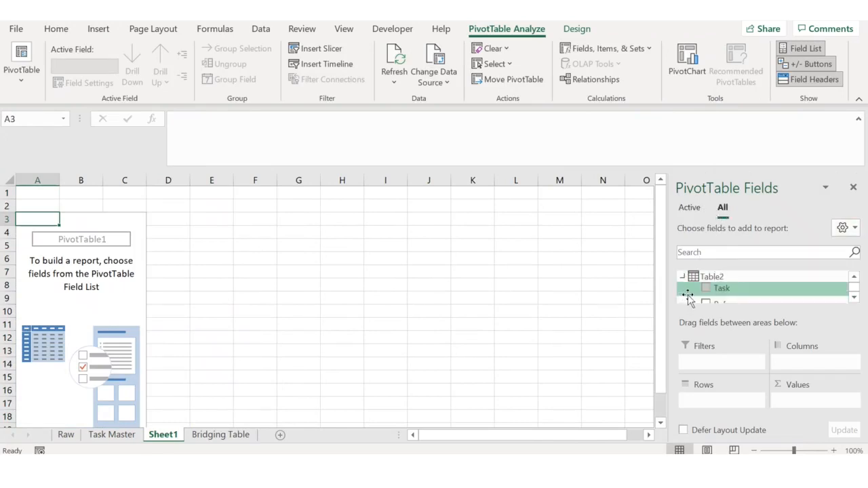
click(854, 298)
click(854, 298)
click(853, 299)
click(854, 298)
drag(773, 288, 731, 400)
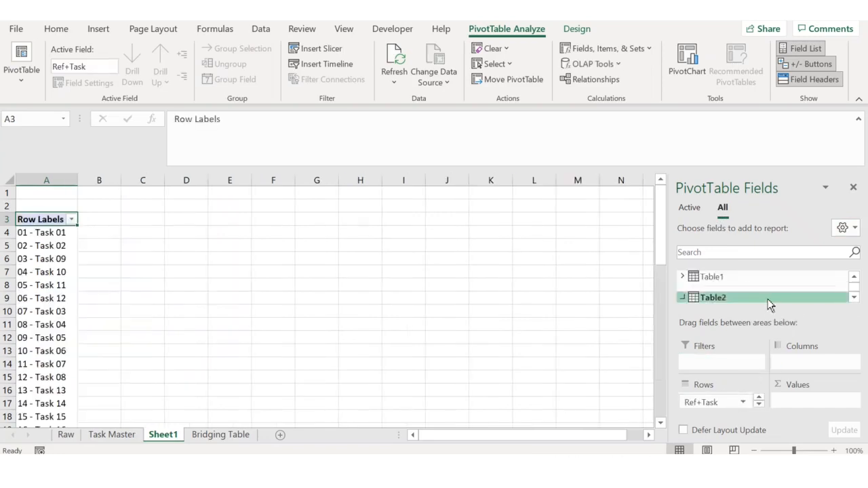
Step: Add Table1's Completed? field to the PivotTable's values
click(684, 276)
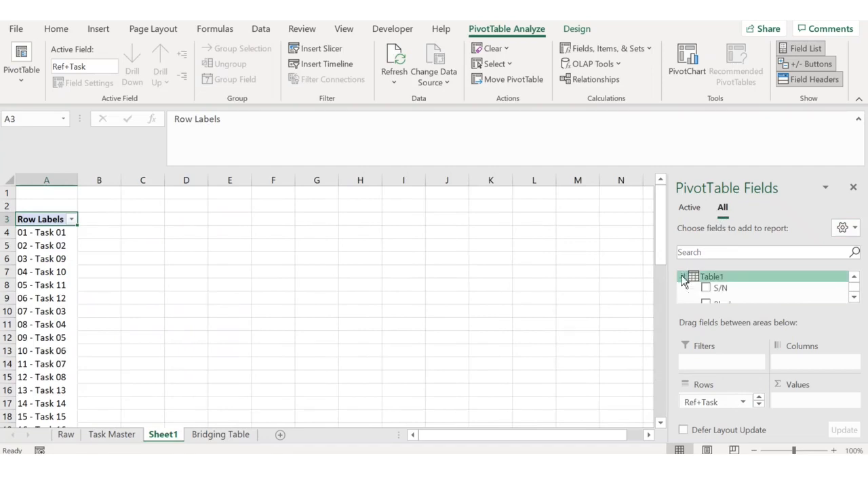
click(853, 298)
click(853, 299)
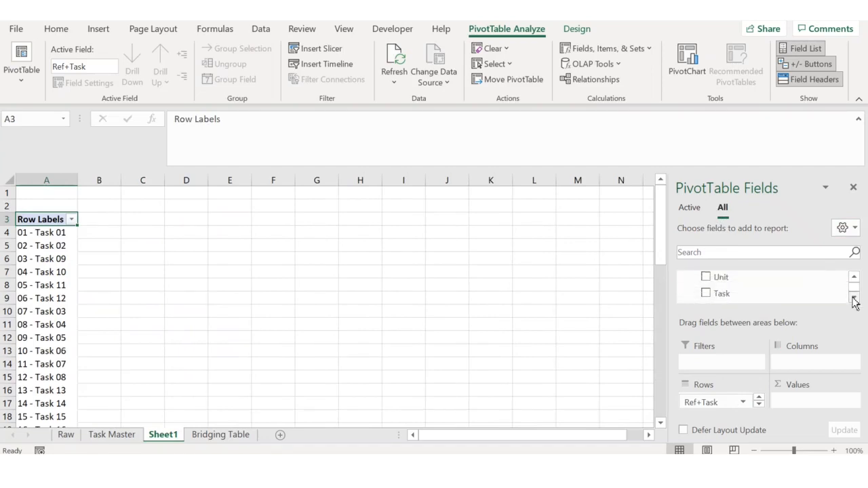
click(854, 300)
drag(796, 294, 822, 396)
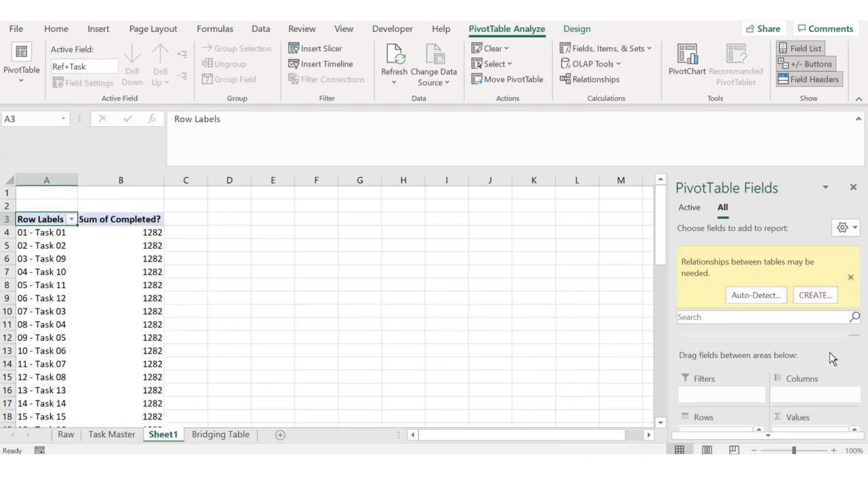
Step: Create a relationship from Table1 to related table Table2, using Task as the related primary column
click(814, 295)
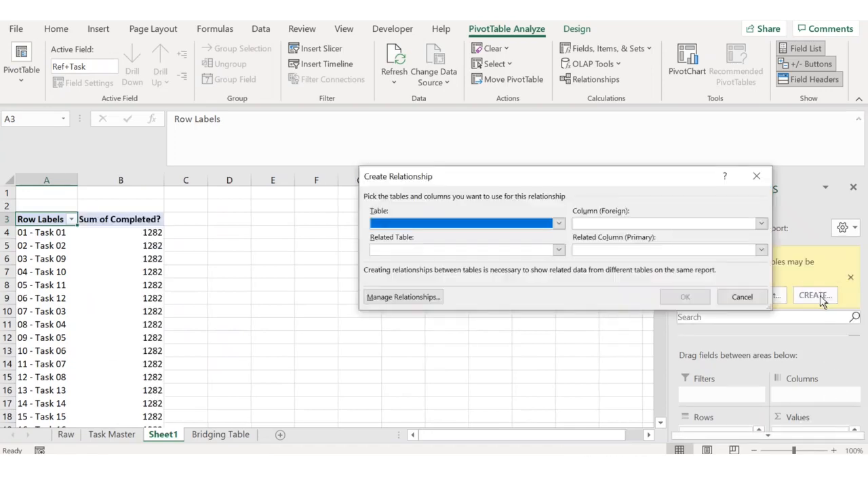
click(563, 249)
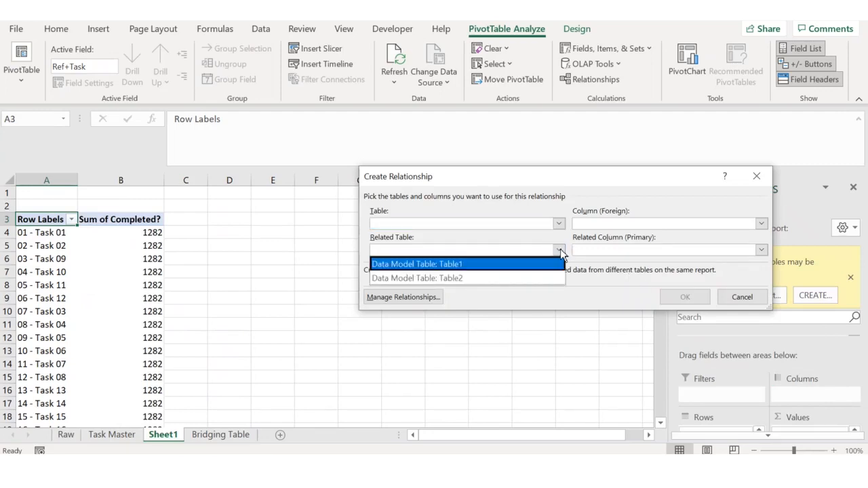
click(452, 279)
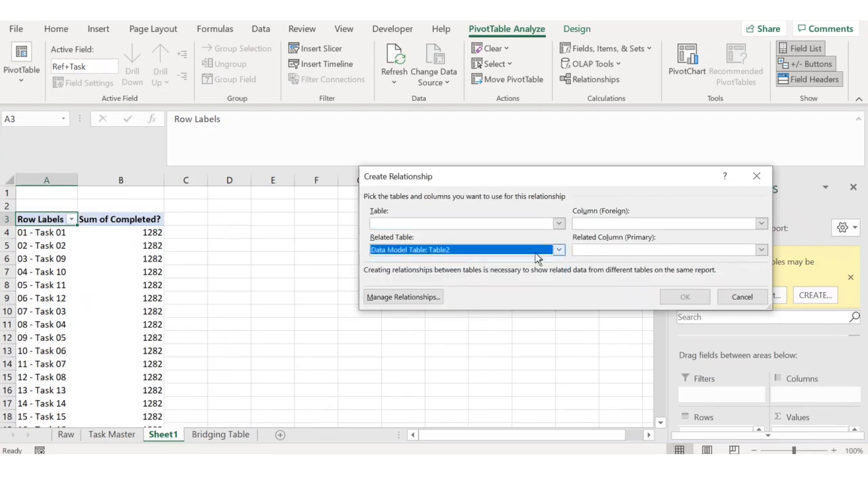
click(599, 249)
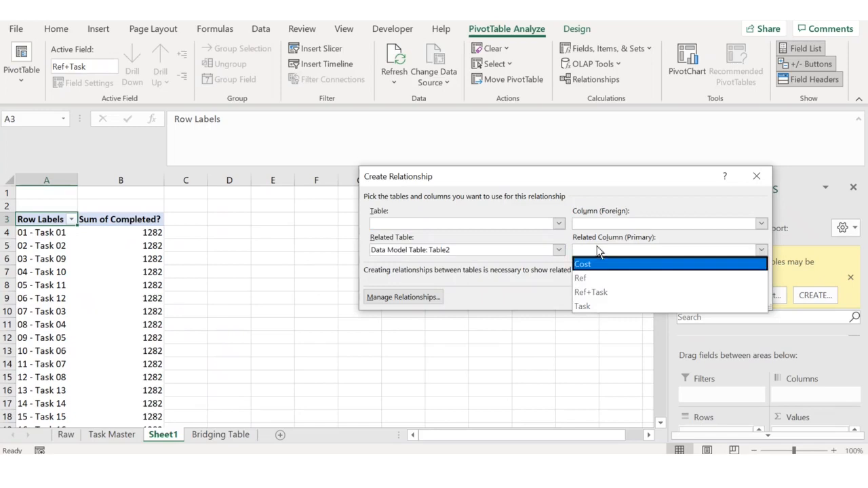
click(641, 308)
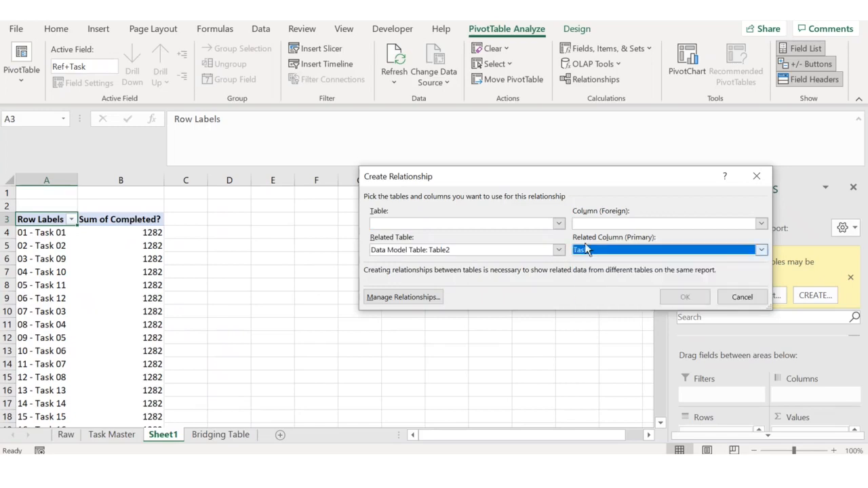
click(558, 223)
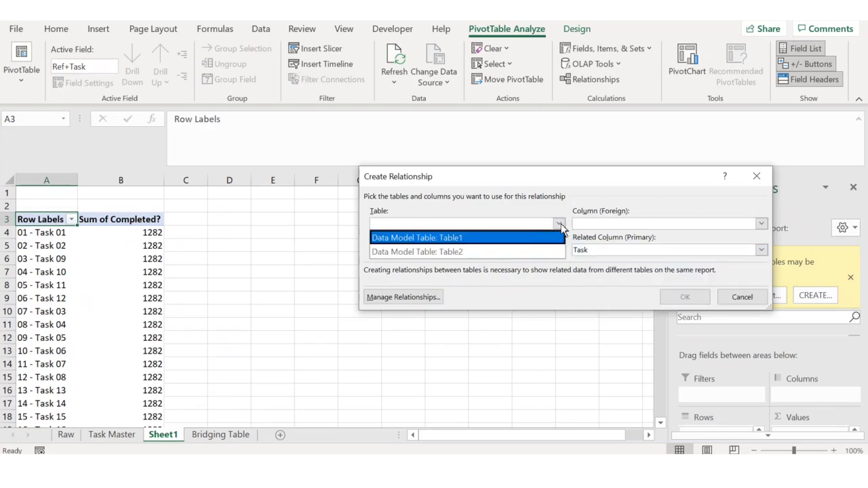
click(447, 238)
click(685, 299)
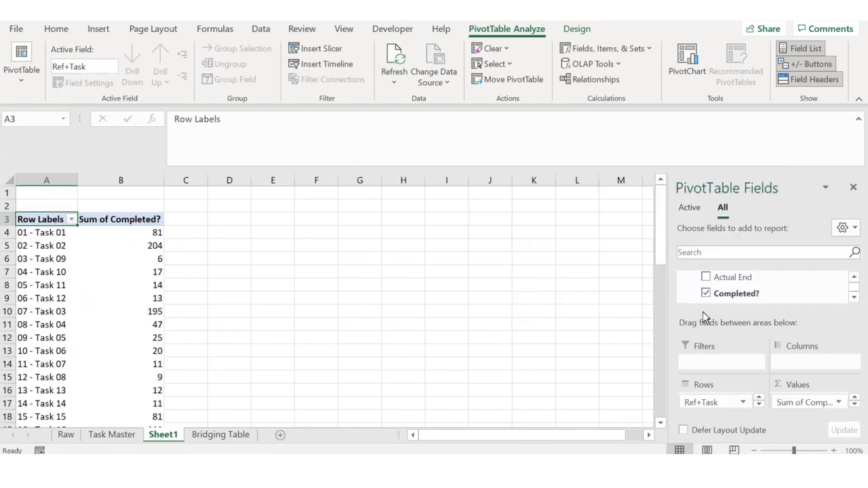
Step: Summarize the Completed? value field by Average and format it as a percentage with two decimal places
click(829, 402)
click(811, 388)
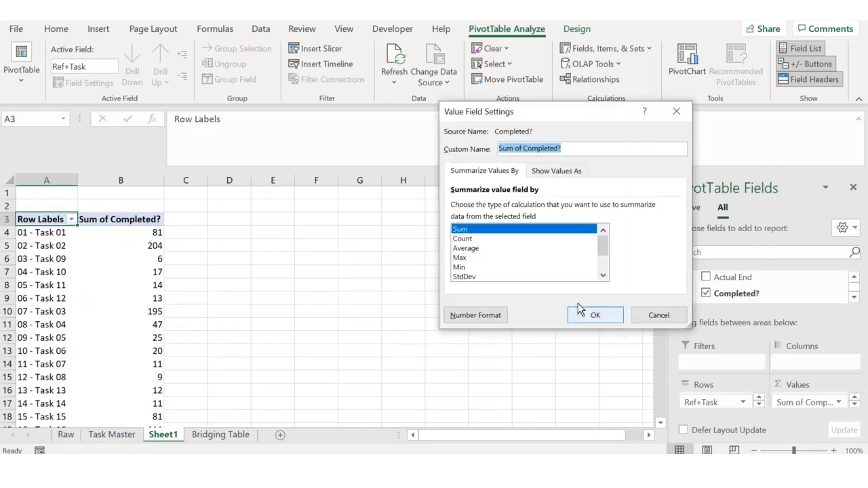
drag(468, 239, 474, 246)
click(478, 313)
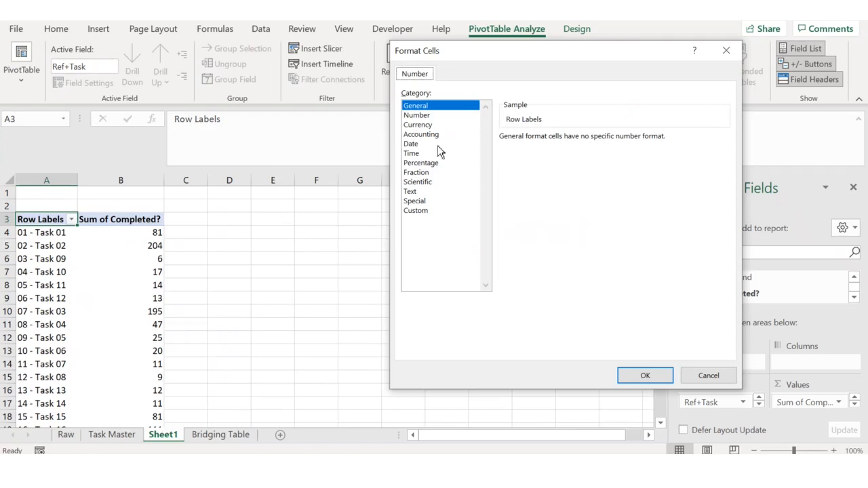
click(427, 163)
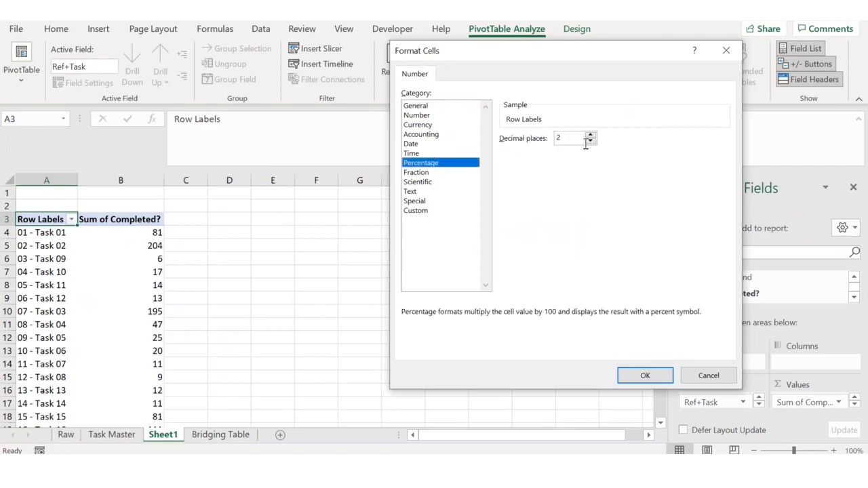
click(641, 372)
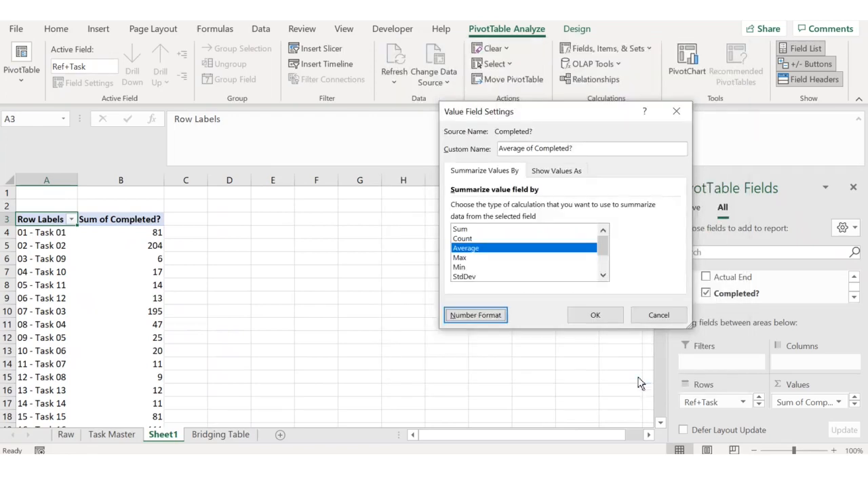
click(611, 316)
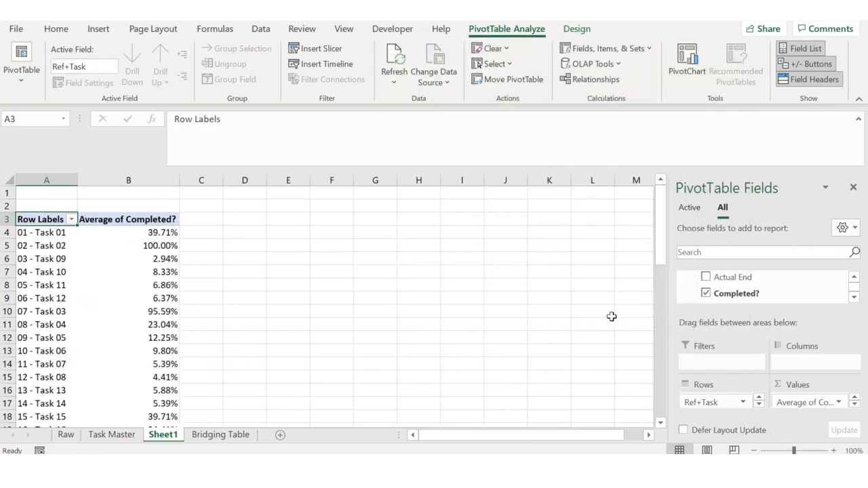
Step: Add Table2's Cost field to the PivotTable's values
click(854, 277)
click(854, 277)
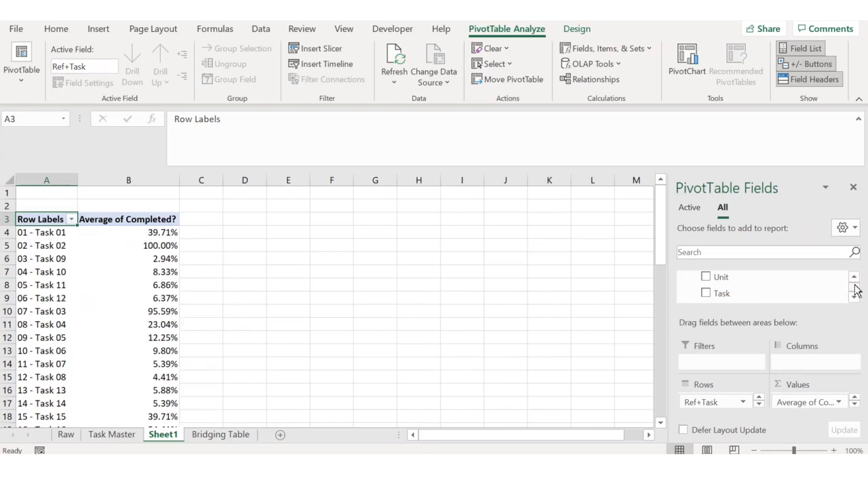
click(855, 298)
click(854, 300)
click(855, 300)
click(855, 300)
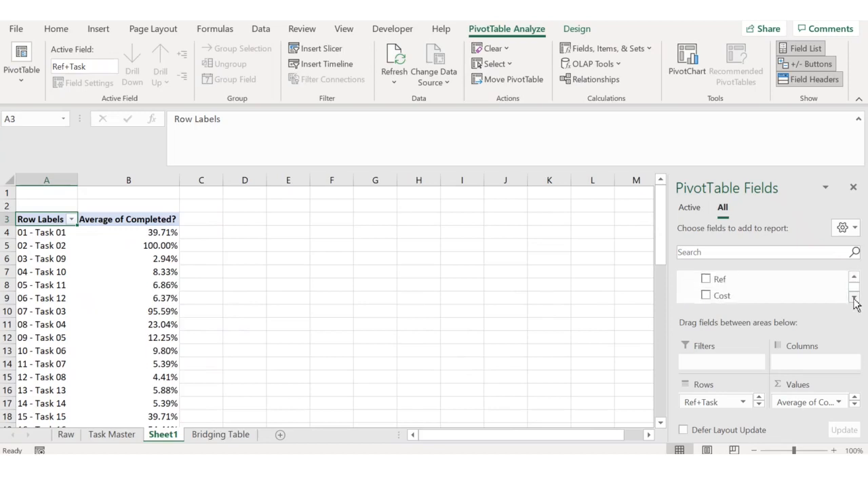
drag(756, 298, 817, 407)
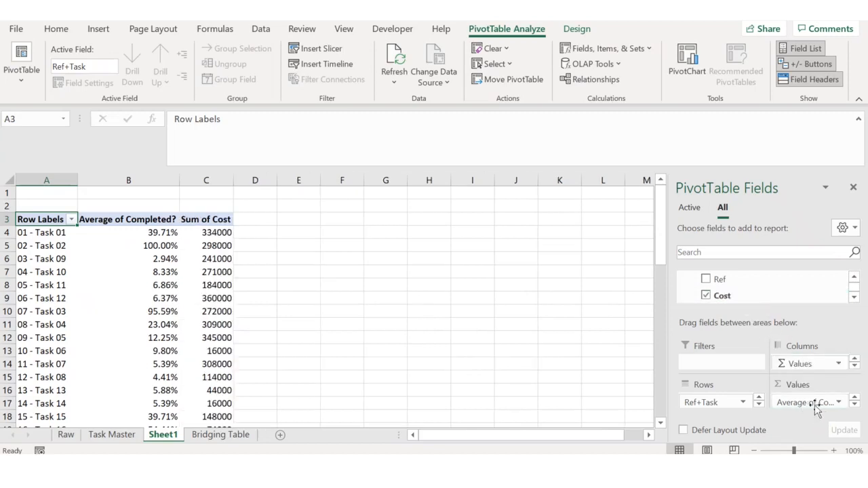
Step: Summarize the Cost value field by Average and format it as a number with two decimals and a 1000 separator
click(854, 405)
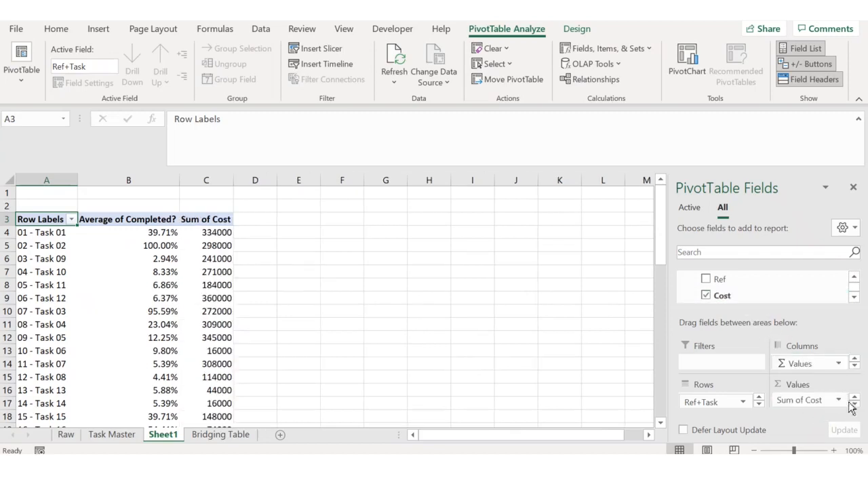
click(838, 400)
click(807, 382)
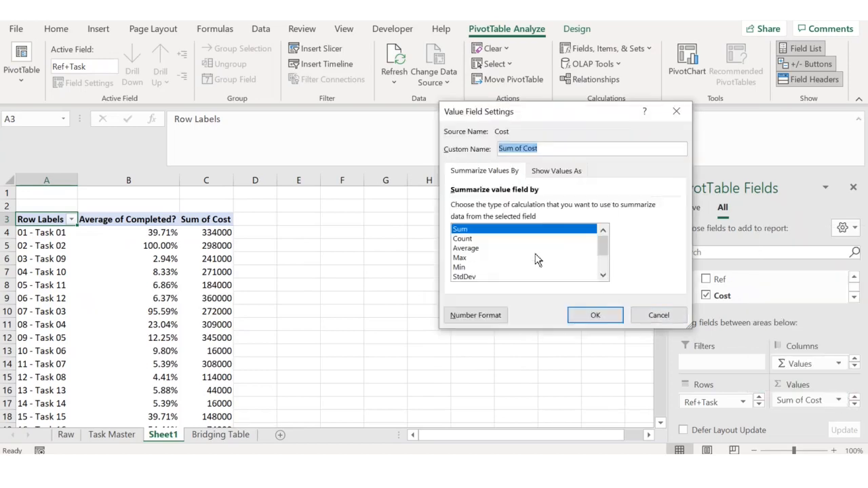
click(474, 249)
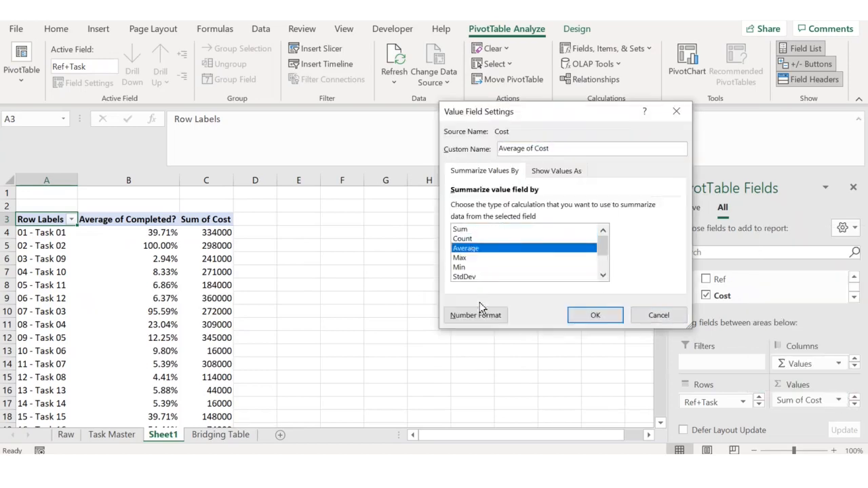
click(478, 314)
click(432, 118)
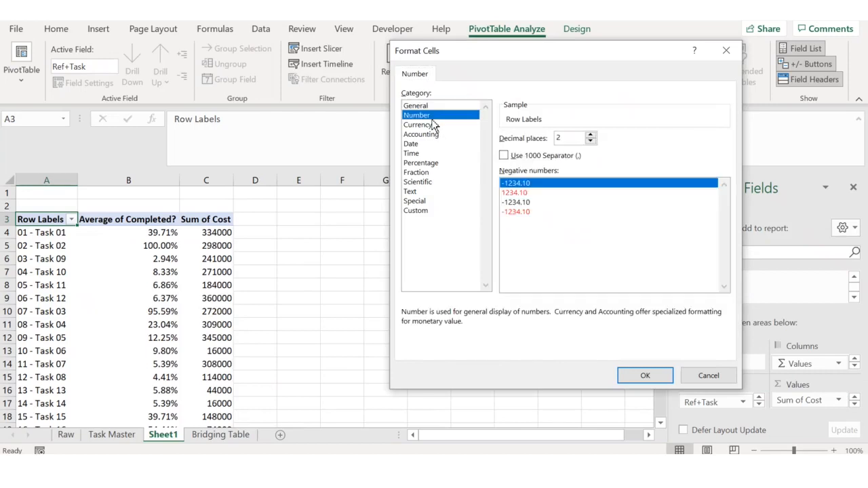
click(506, 155)
click(650, 378)
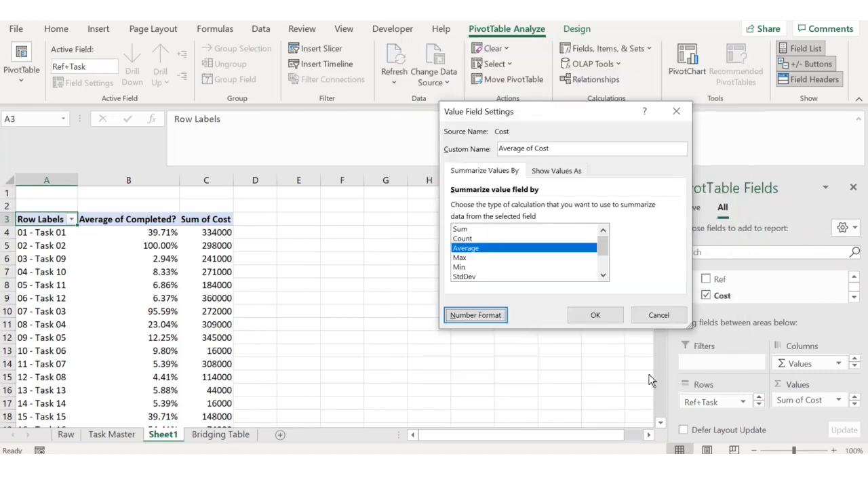
click(595, 315)
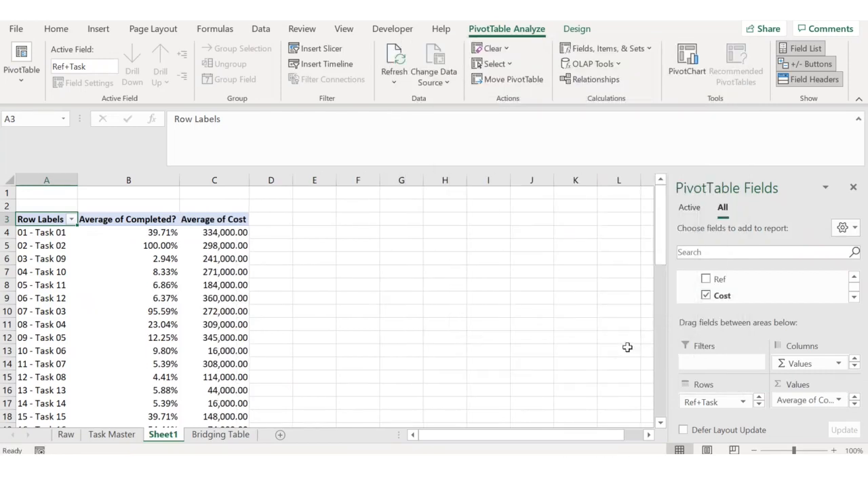
Step: Start a new measure in Table2 named Amount Payable with the description "Ca. $ based on % Completion"
click(853, 278)
click(853, 278)
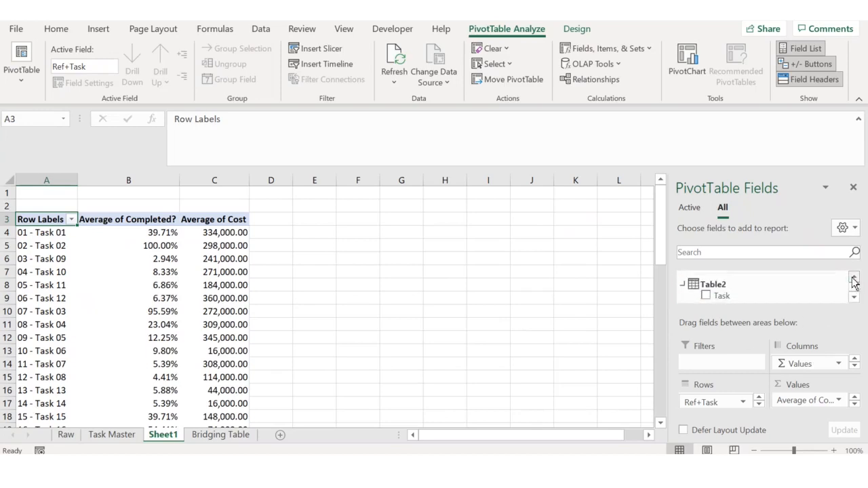
click(771, 290)
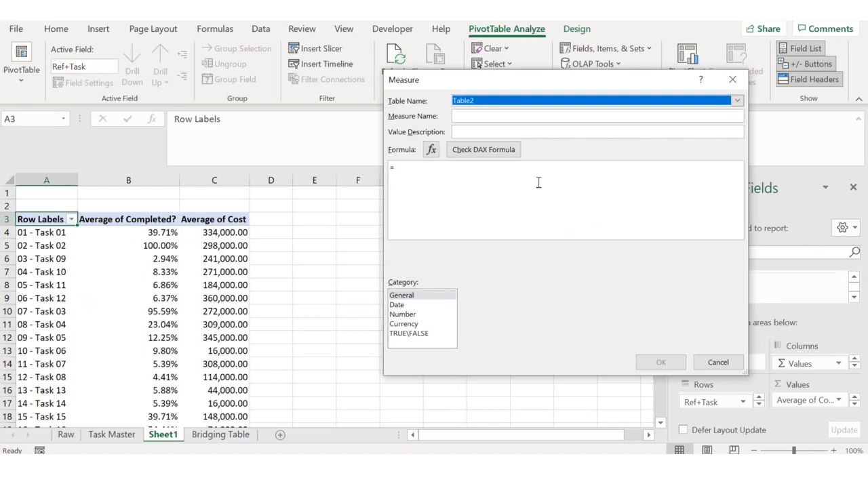
click(486, 116)
text(Amount Payable)
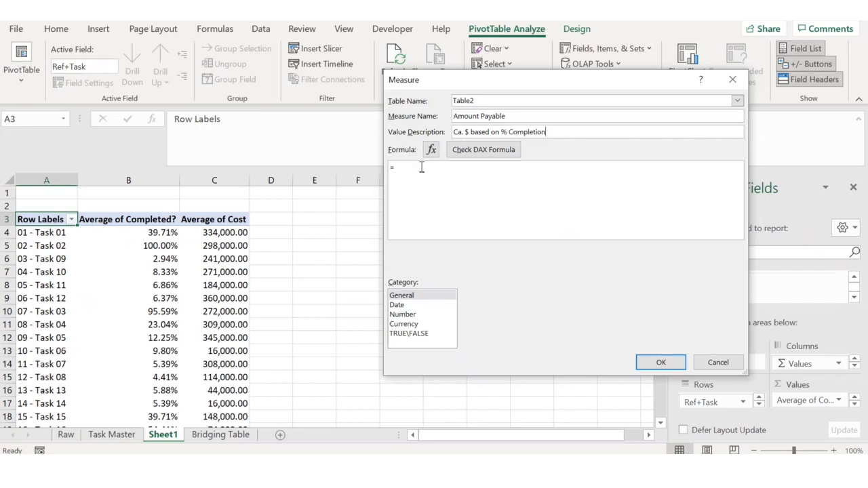
Step: Begin the measure's DAX formula with the AVERAGE function on Table1[Completed?]
text(a)
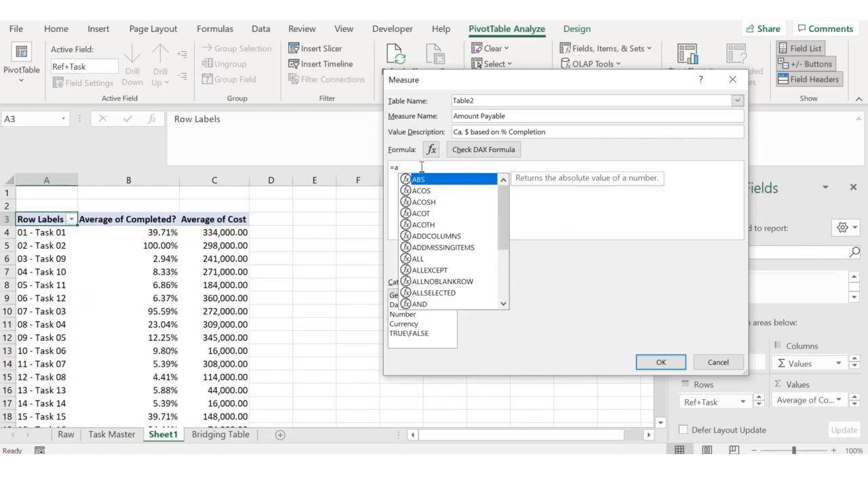
text(vergae)
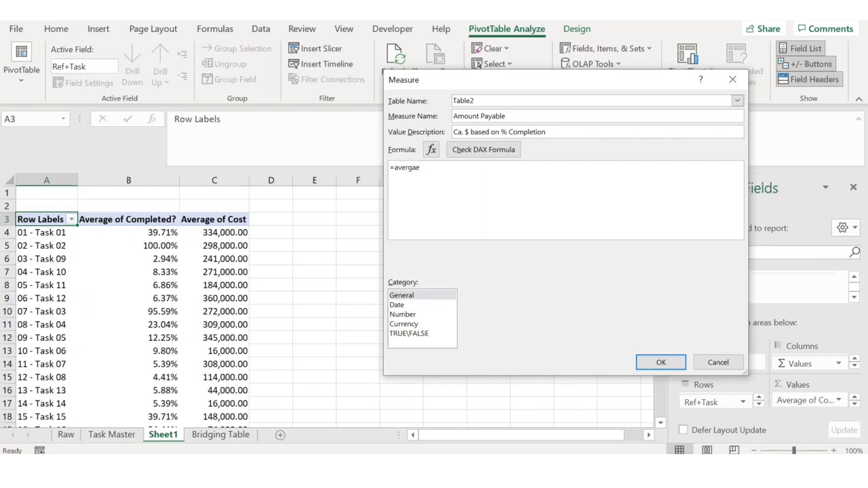
key(BackSpace)
key(BackSpace)
key(BackSpace)
text(a)
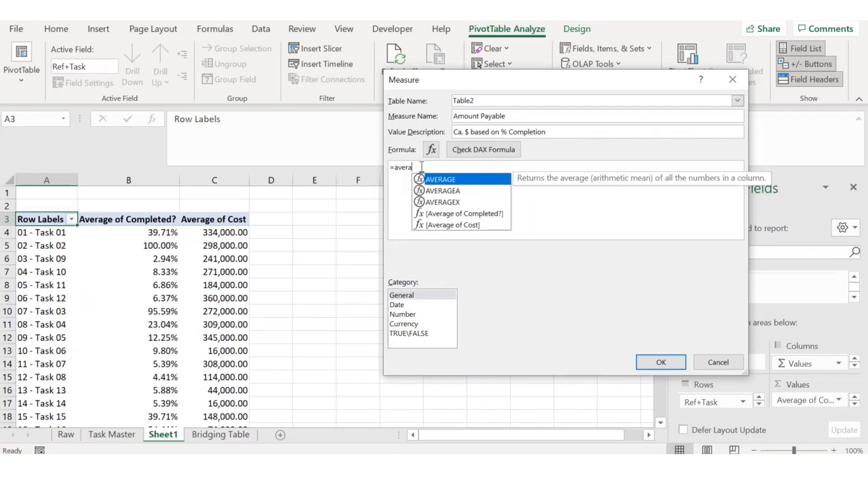
double_click(451, 179)
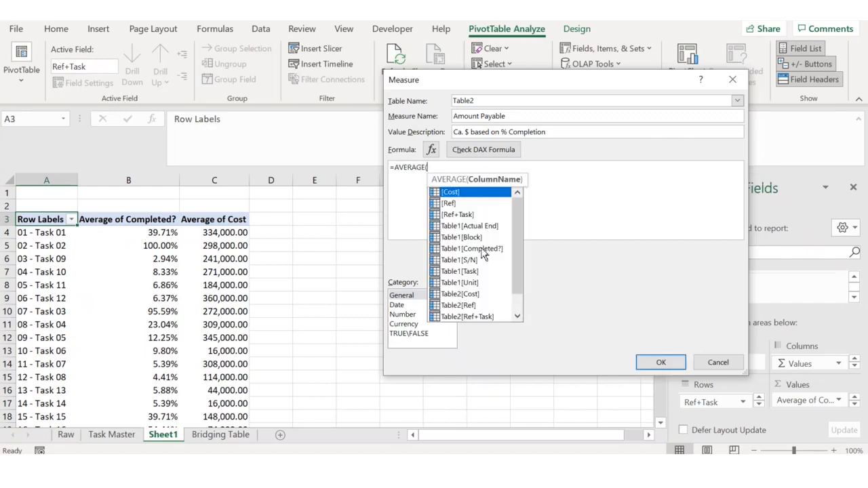
double_click(484, 249)
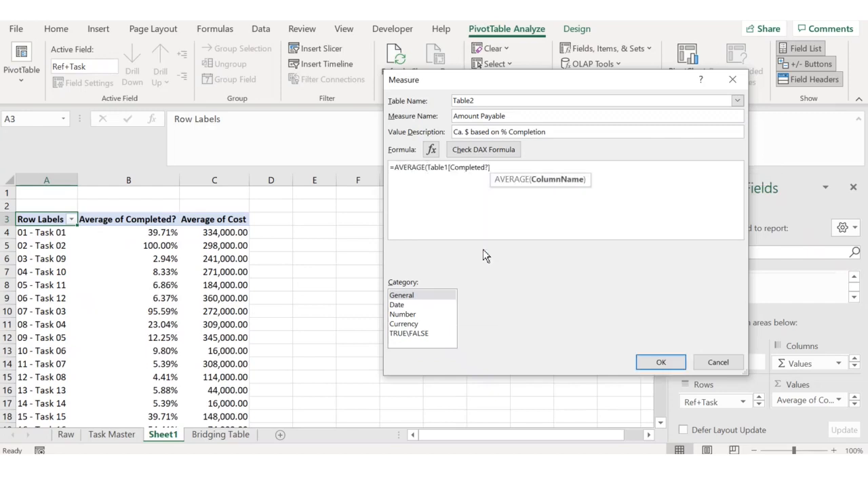
Step: Multiply the measure's completion average by AVERAGE(Table2[Cost]) and save the measure
text()*)
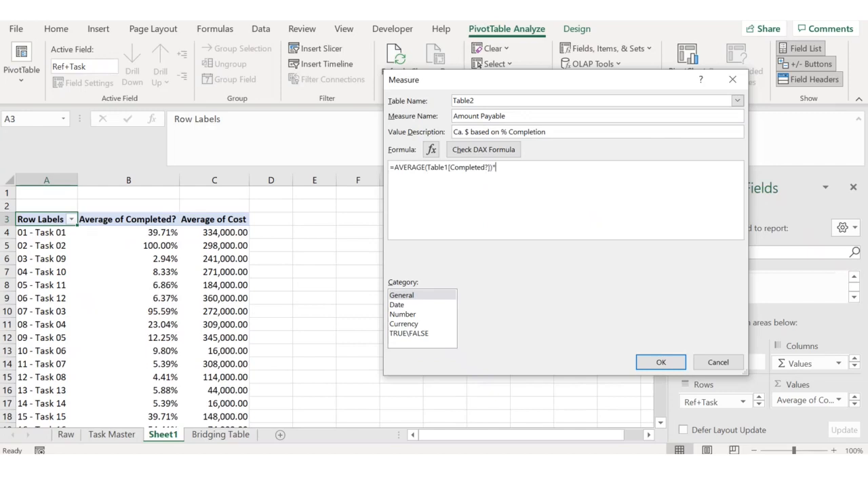
text(Aver)
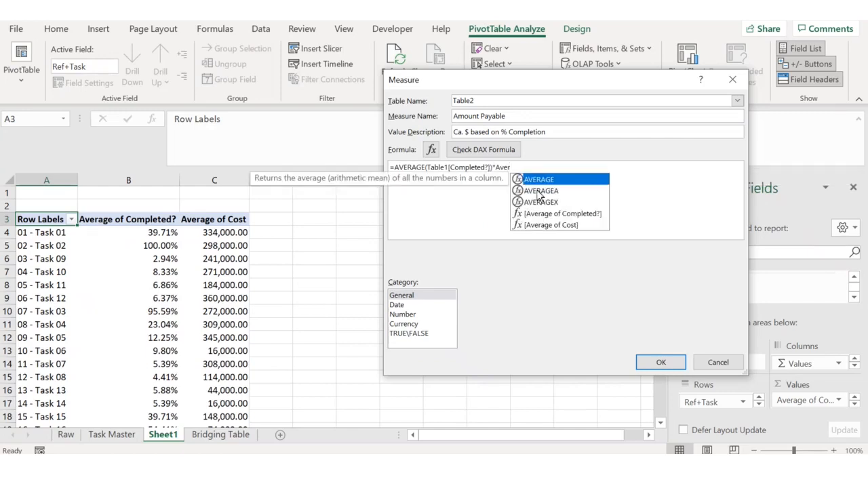
double_click(542, 180)
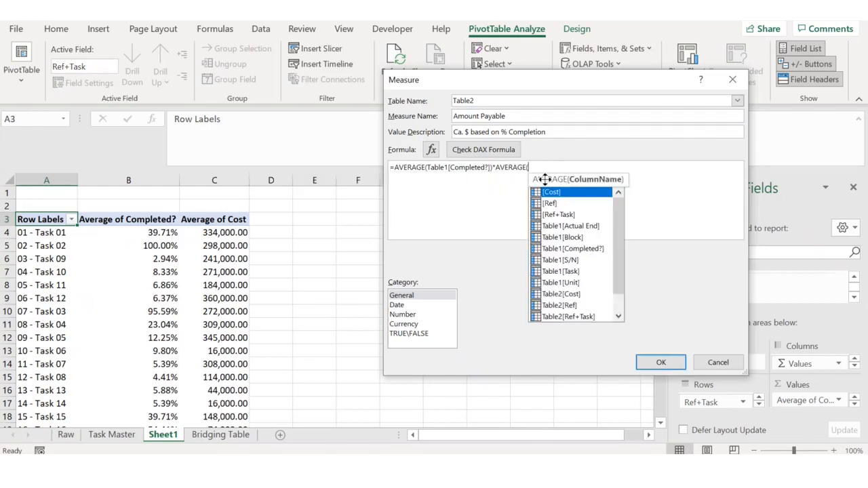
double_click(569, 297)
text())
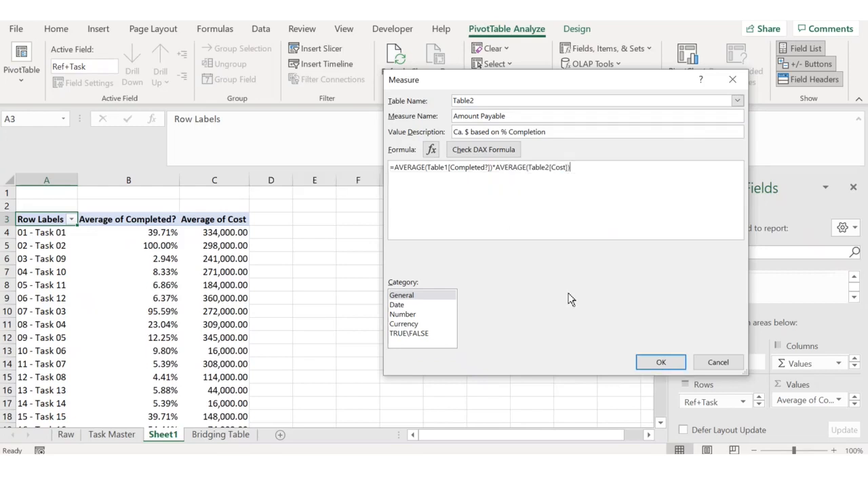
click(660, 361)
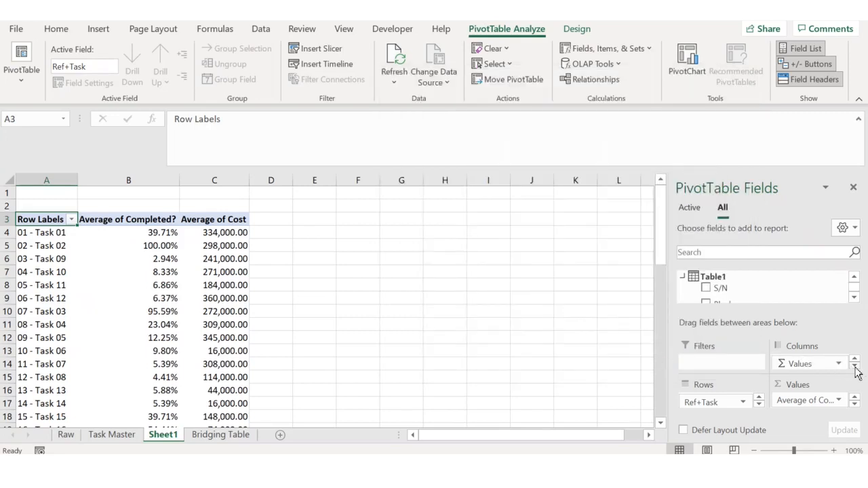
Step: Add Table2's Amount Payable measure to the PivotTable's values
click(854, 297)
click(855, 297)
click(855, 297)
click(854, 297)
click(854, 297)
click(855, 298)
drag(814, 292, 811, 403)
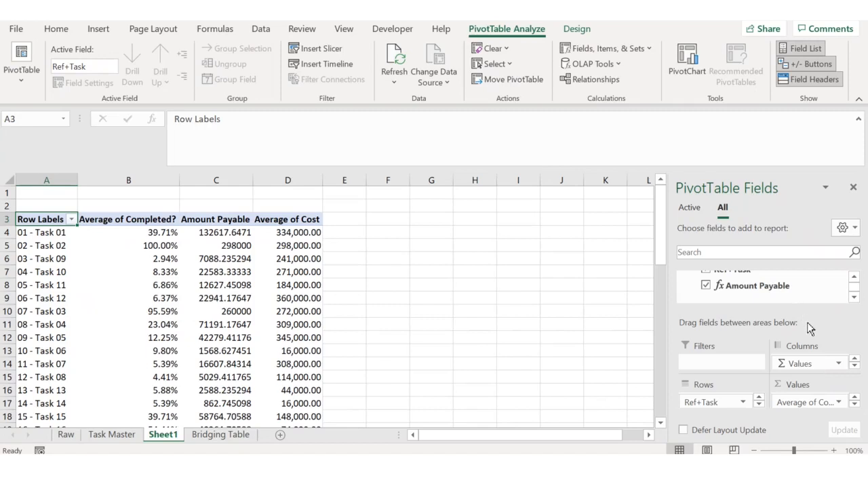
Step: Reorder the PivotTable's values so that Amount Payable comes after Average of Cost
drag(809, 313, 809, 298)
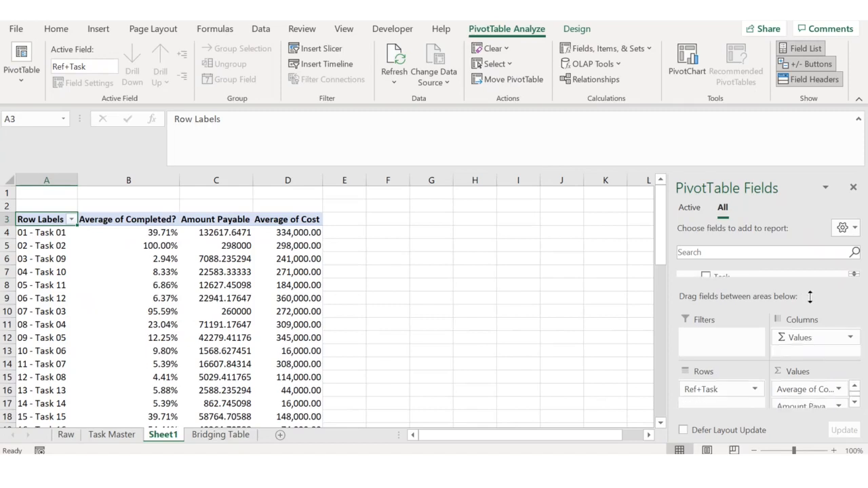
click(854, 401)
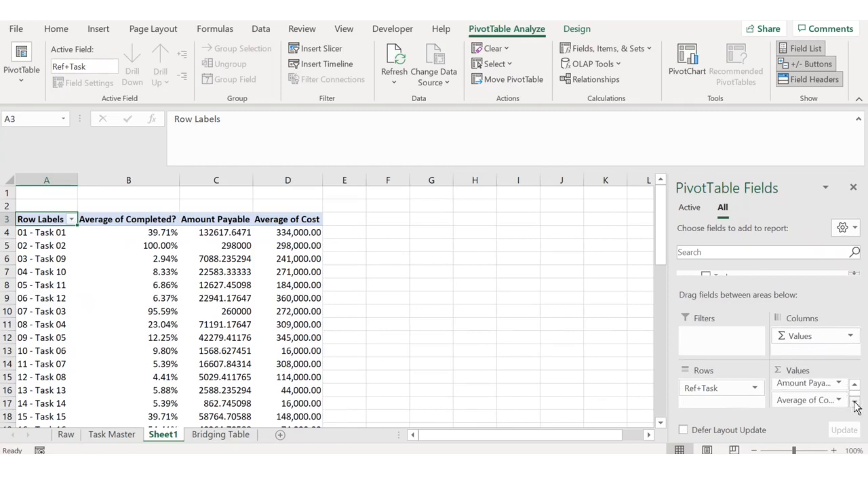
drag(816, 391, 821, 406)
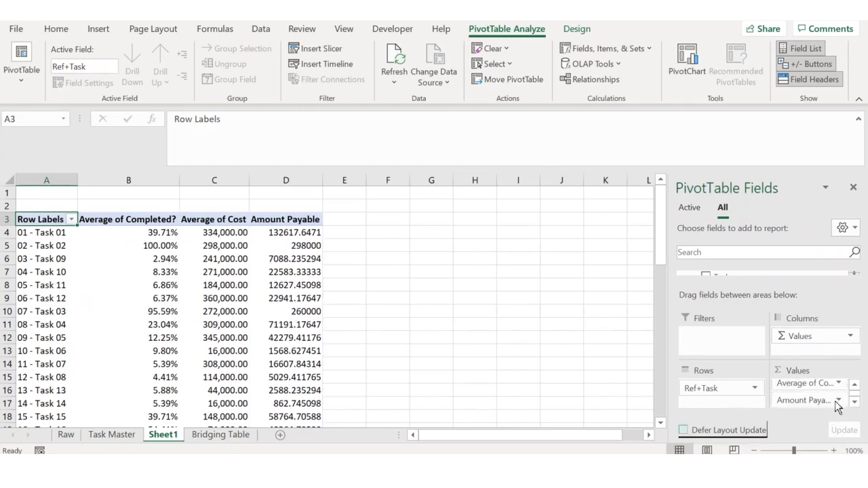
Step: Format the Amount Payable values as Number with 2 decimal places and the 1000 separator
click(838, 401)
click(800, 384)
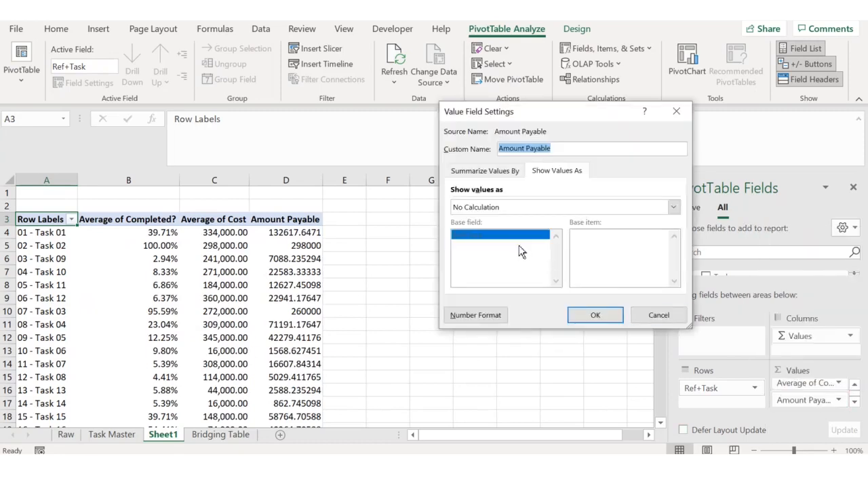
click(479, 316)
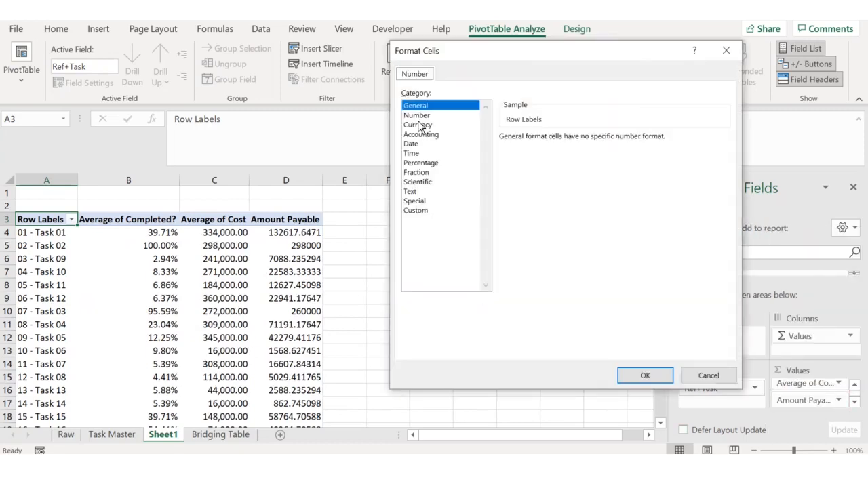
click(416, 115)
click(503, 155)
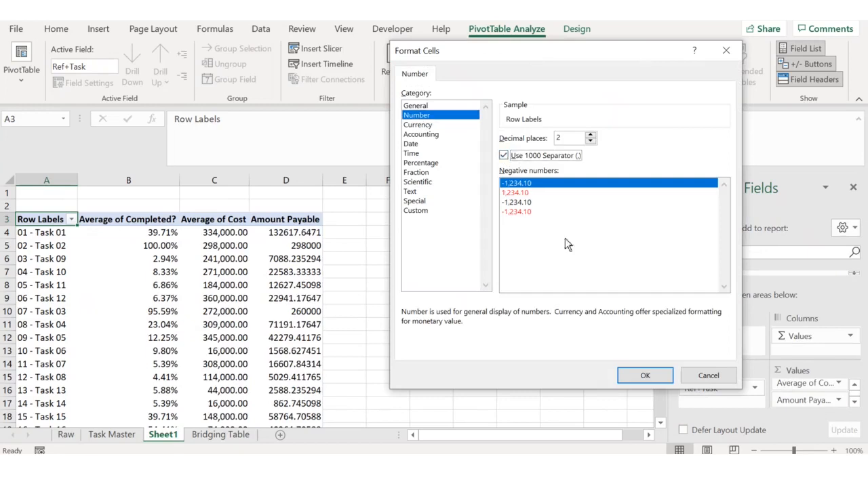
click(645, 375)
click(592, 314)
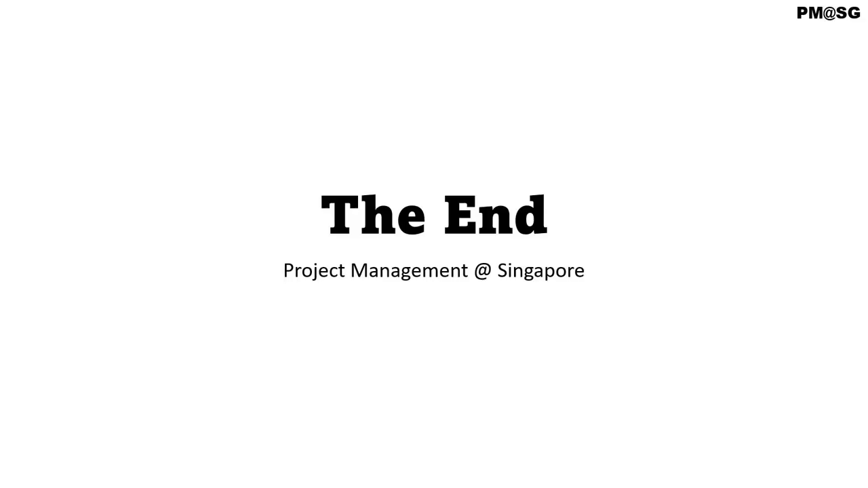